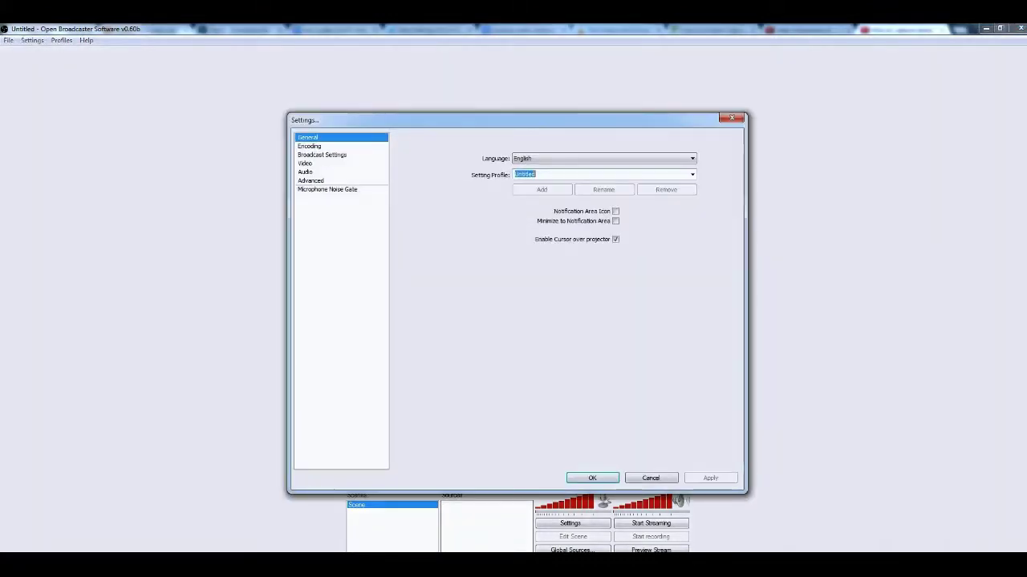
# Step: Set the broadcast mode to File Output Only in the broadcast settings
pyautogui.click(309, 146)
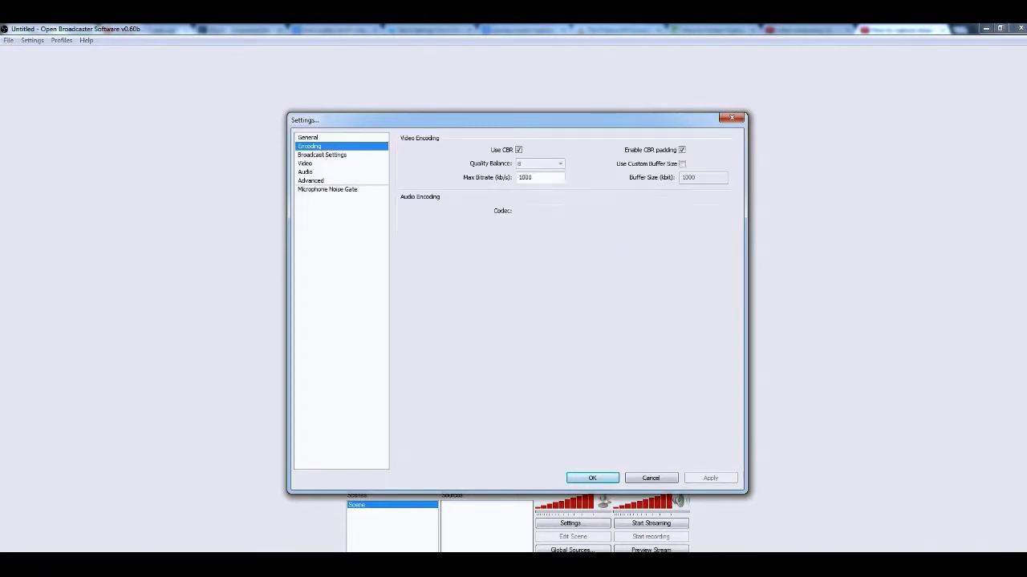
pyautogui.click(308, 137)
pyautogui.click(309, 146)
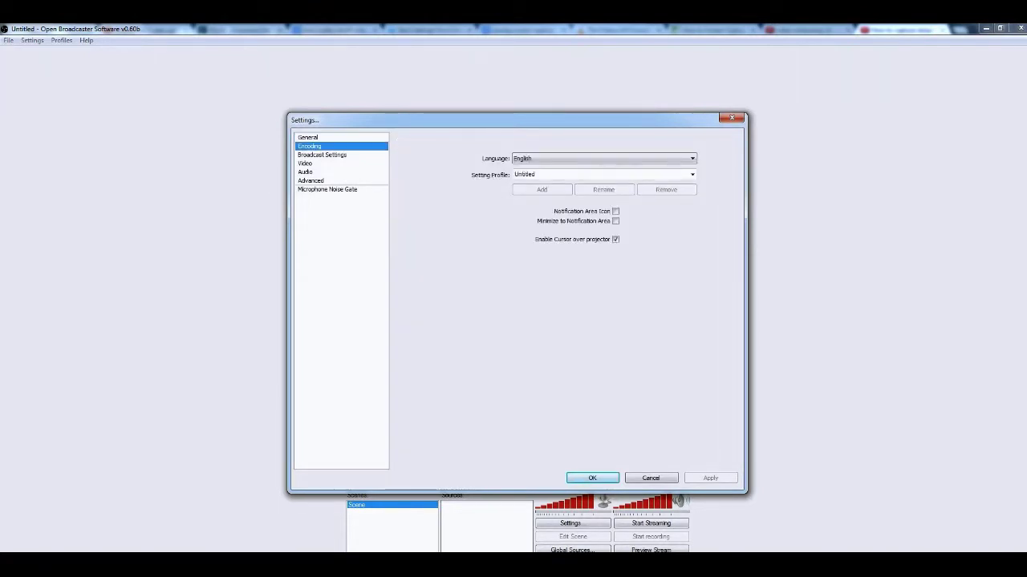
pyautogui.click(322, 155)
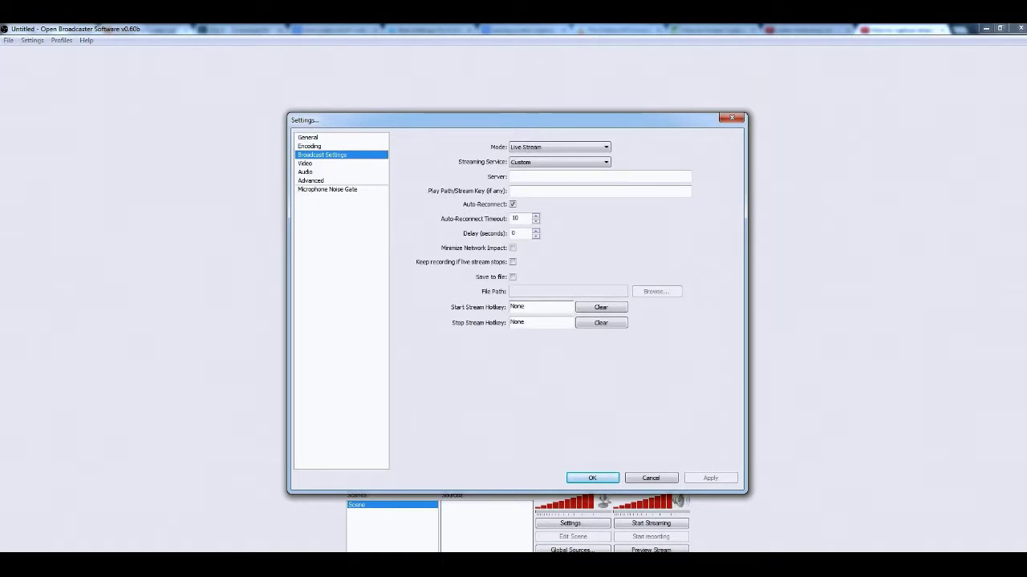
pyautogui.click(560, 147)
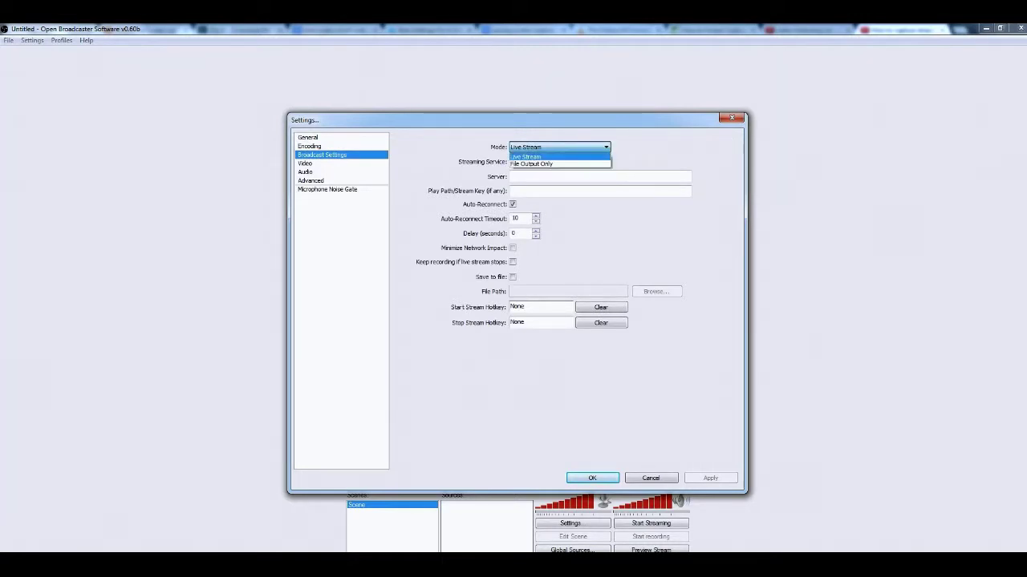
pyautogui.click(560, 164)
pyautogui.click(559, 163)
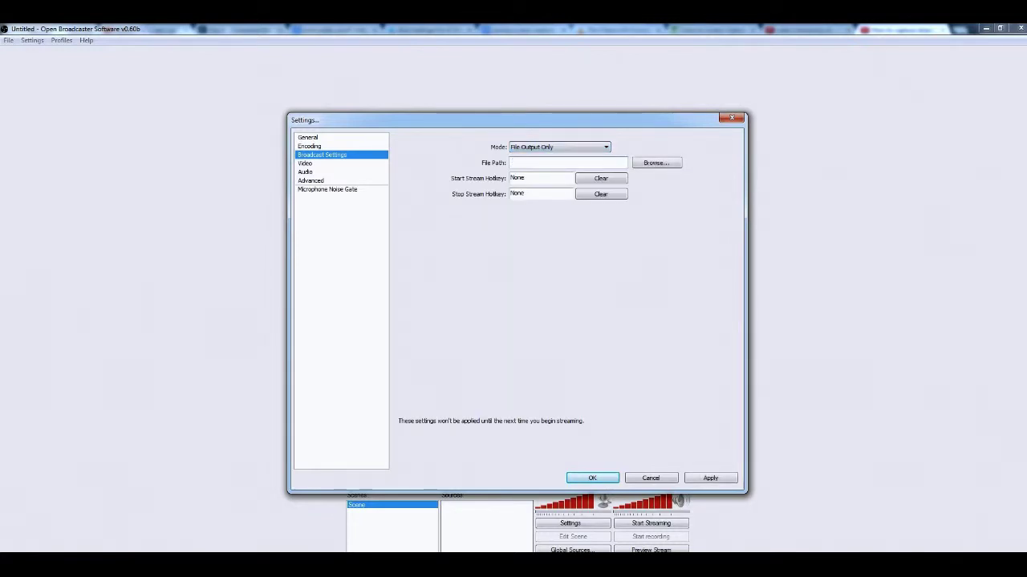
# Step: Set the recording's output path to an MP4 file named giveit100 in the LogitechWebcam folder
pyautogui.click(657, 162)
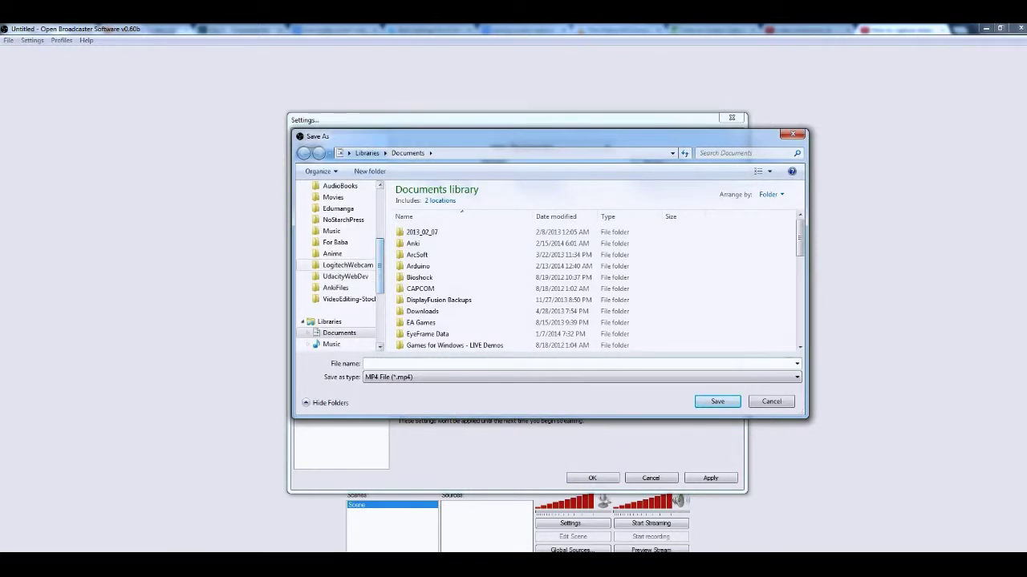
pyautogui.click(347, 265)
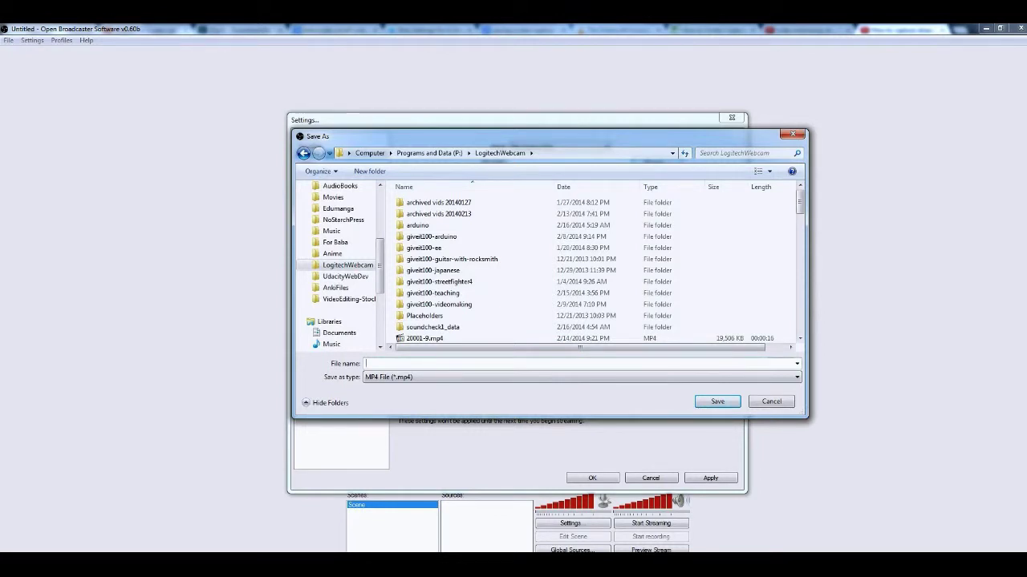
pyautogui.write('test1')
pyautogui.press('BackSpace')
pyautogui.press('BackSpace')
pyautogui.press('BackSpace')
pyautogui.press('BackSpace')
pyautogui.press('BackSpace')
pyautogui.write('gi')
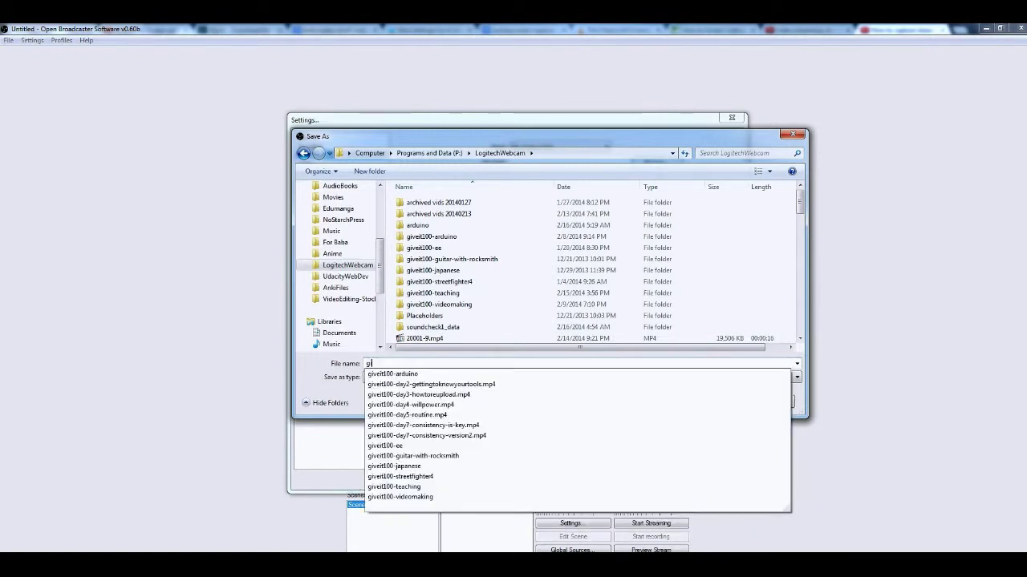
pyautogui.write('veit100')
pyautogui.press('Return')
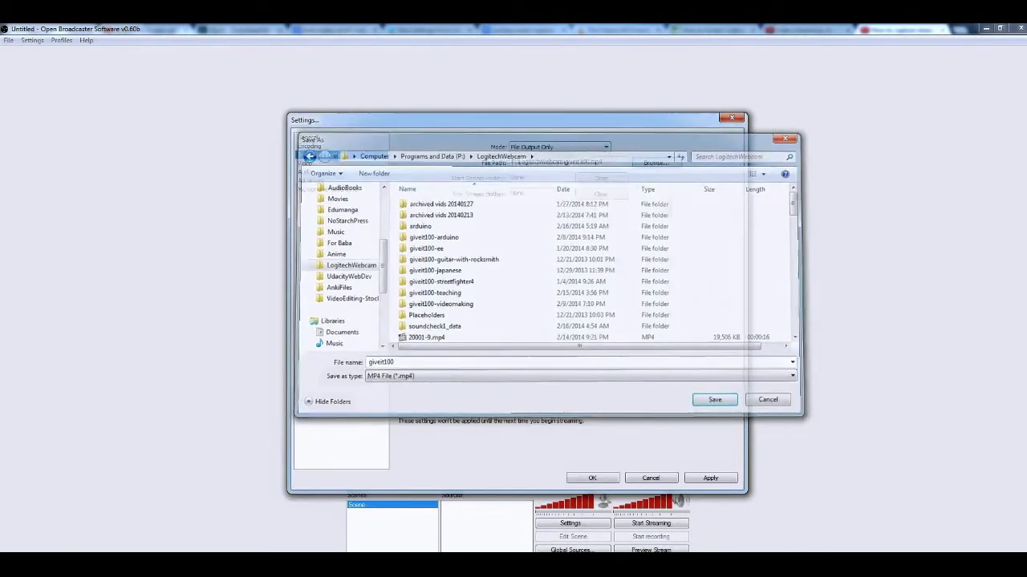
pyautogui.moveTo(612, 162); pyautogui.dragTo(513, 162)
pyautogui.click(612, 162)
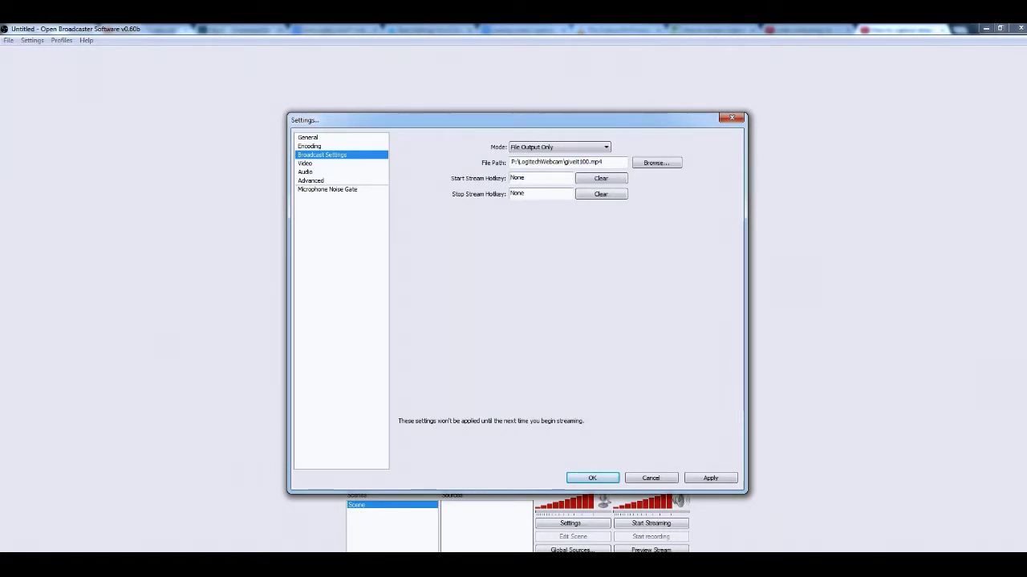
# Step: Assign F9 as the start stream hotkey and F10 as the stop stream hotkey, and accept the settings
pyautogui.click(541, 179)
pyautogui.press('F9')
pyautogui.press('F10')
pyautogui.press('Return')
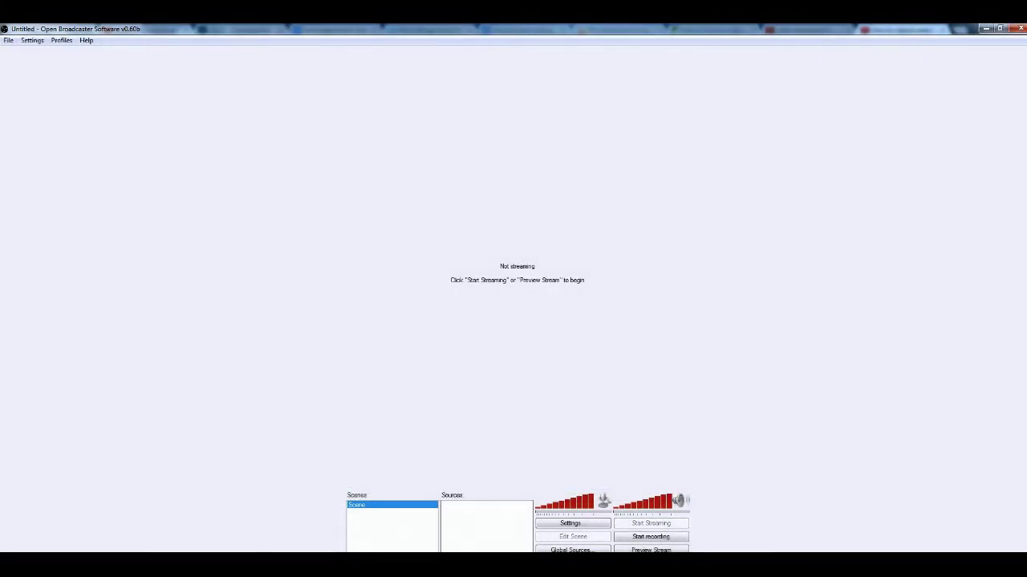
# Step: Add a new scene named giveit100
pyautogui.rightClick(423, 520)
pyautogui.click(446, 442)
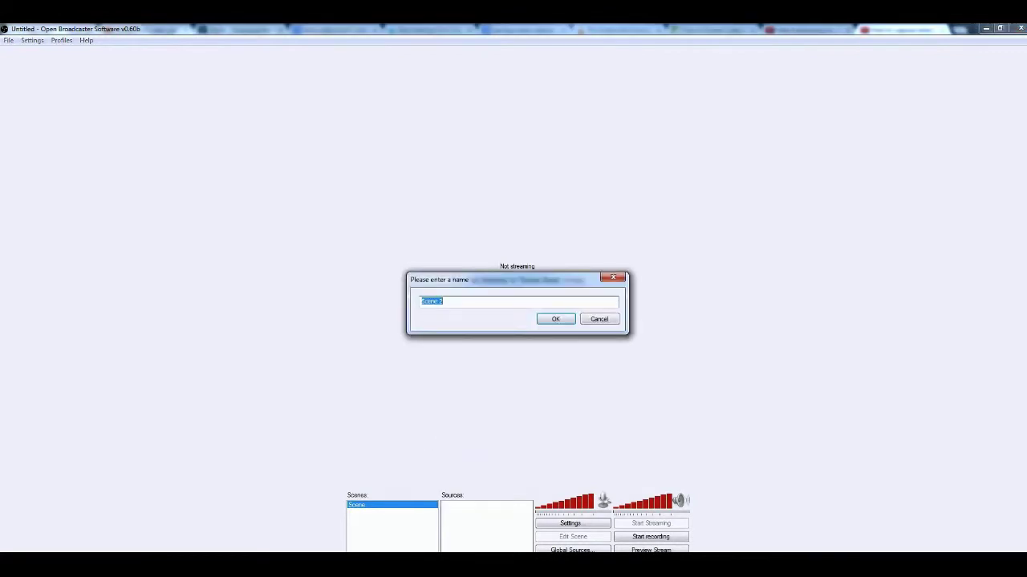
pyautogui.write('giveit100')
pyautogui.press('Return')
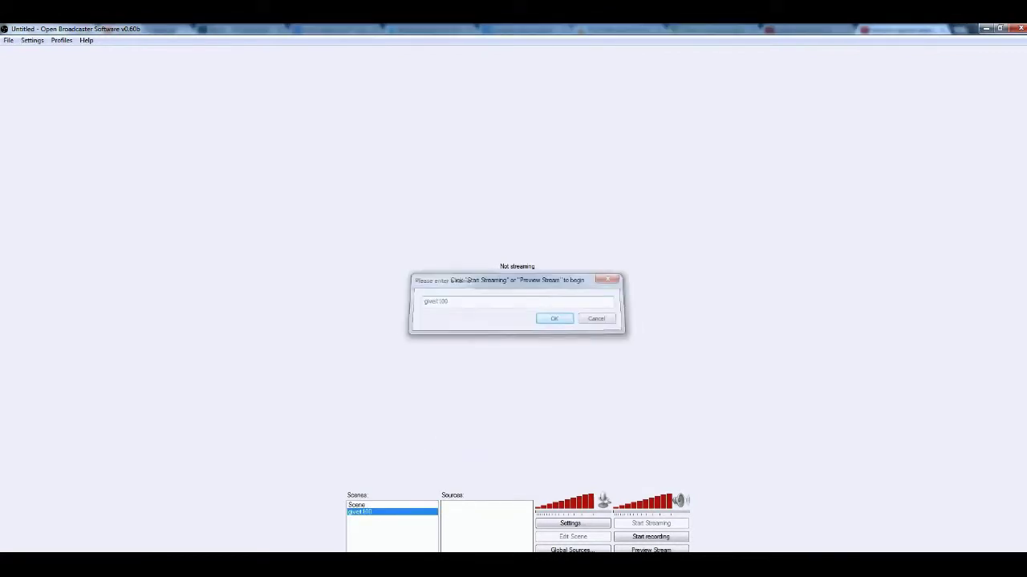
# Step: Add a video capture device source to the giveit100 scene, keeping its default name
pyautogui.rightClick(465, 516)
pyautogui.moveTo(490, 522)
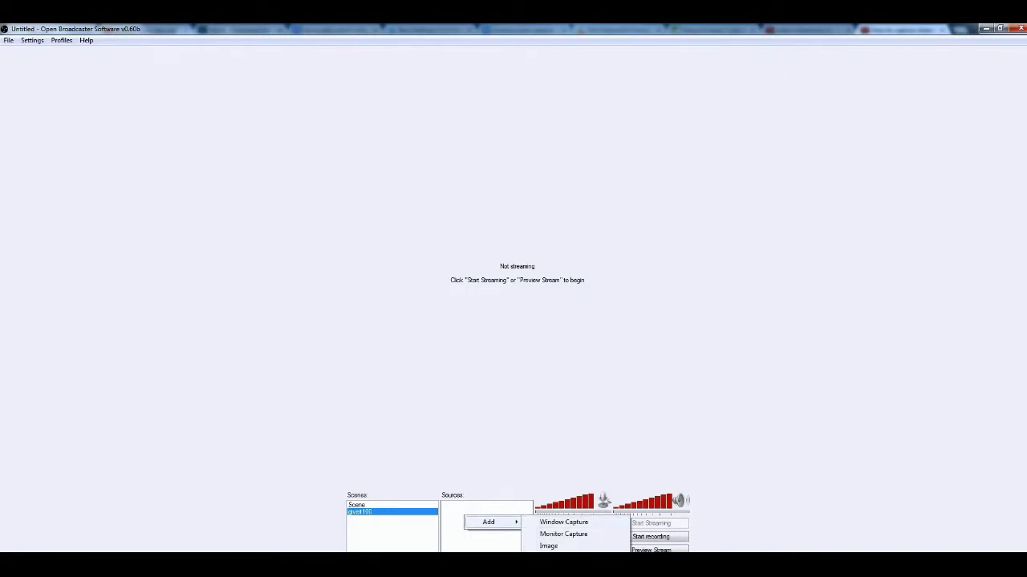
pyautogui.click(569, 576)
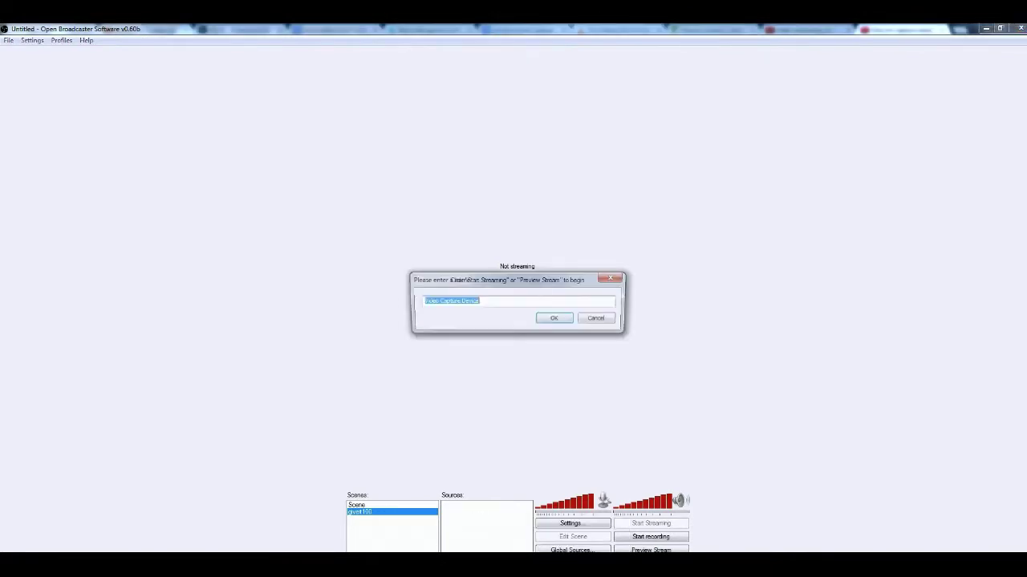
pyautogui.click(555, 318)
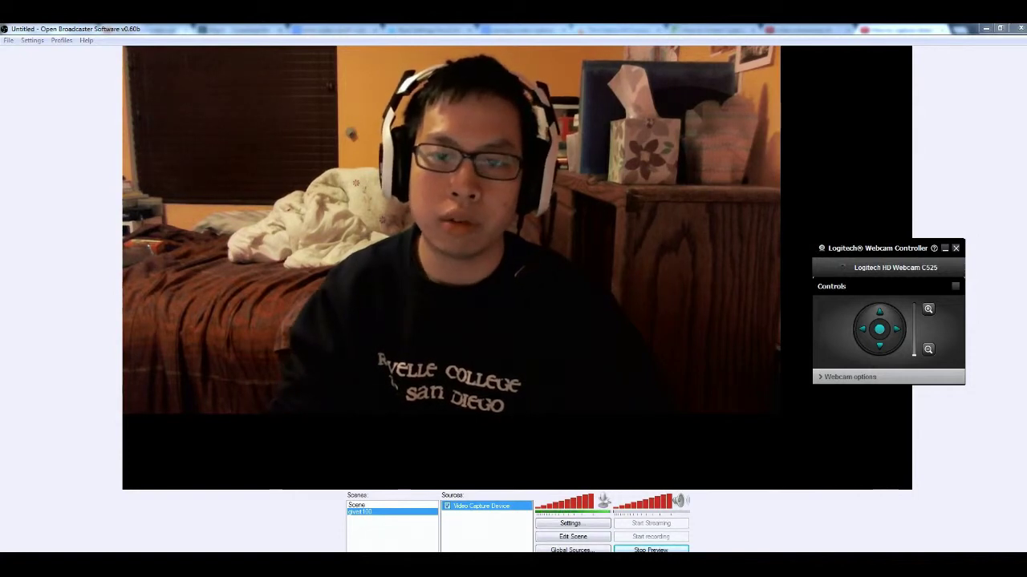
# Step: Dismiss the Logitech Webcam Controller, and shrink the webcam feed to about half its size in the lower-right corner of the canvas
pyautogui.moveTo(877, 248); pyautogui.dragTo(909, 227)
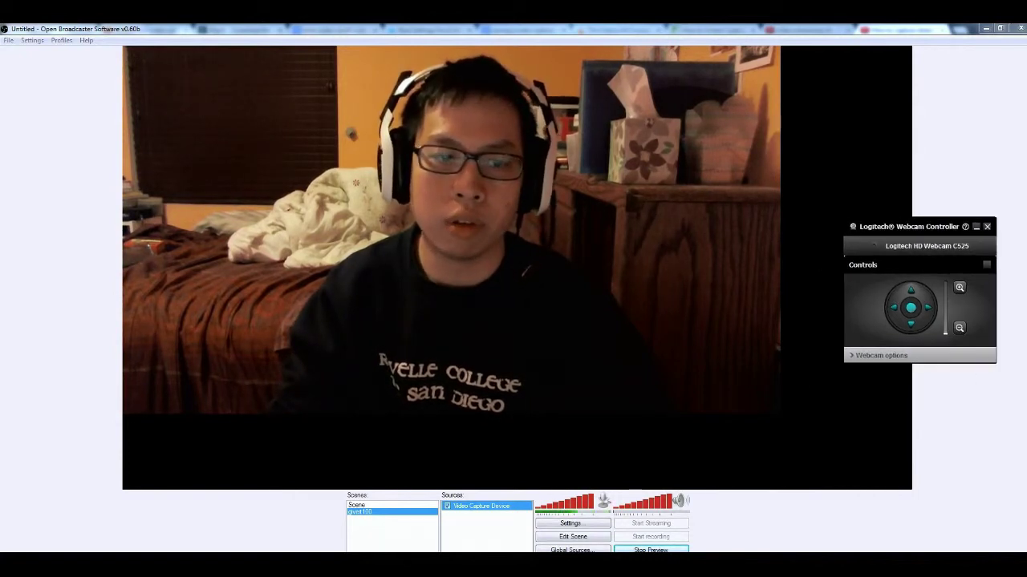
pyautogui.click(986, 227)
pyautogui.click(572, 538)
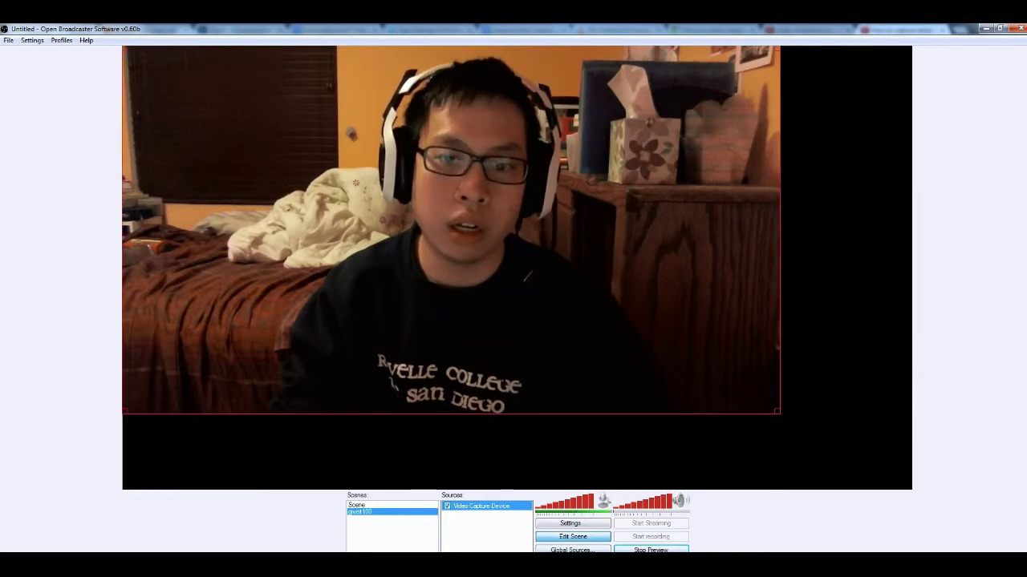
pyautogui.moveTo(777, 412); pyautogui.dragTo(448, 229)
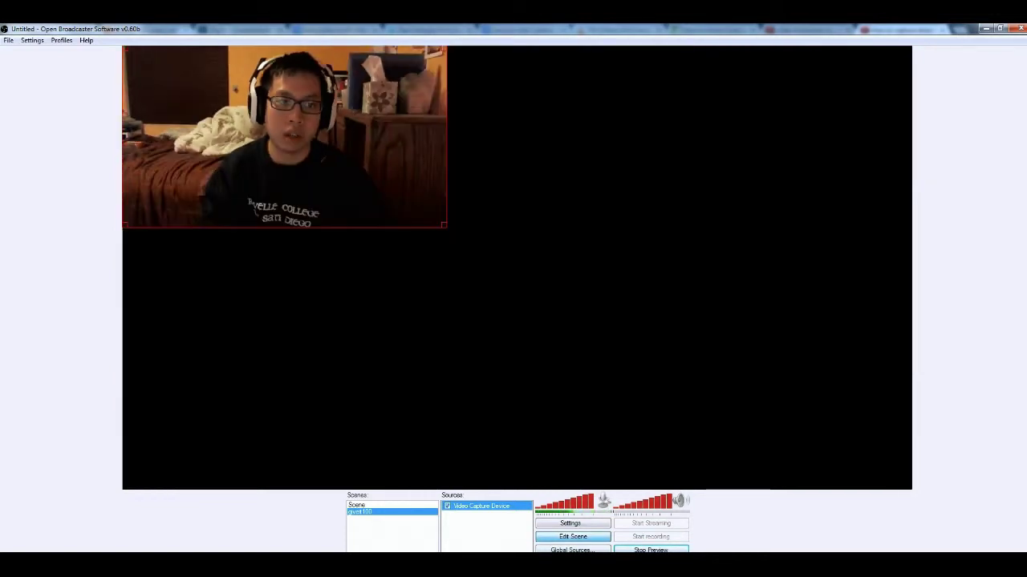
pyautogui.moveTo(337, 152); pyautogui.dragTo(748, 398)
pyautogui.click(545, 265)
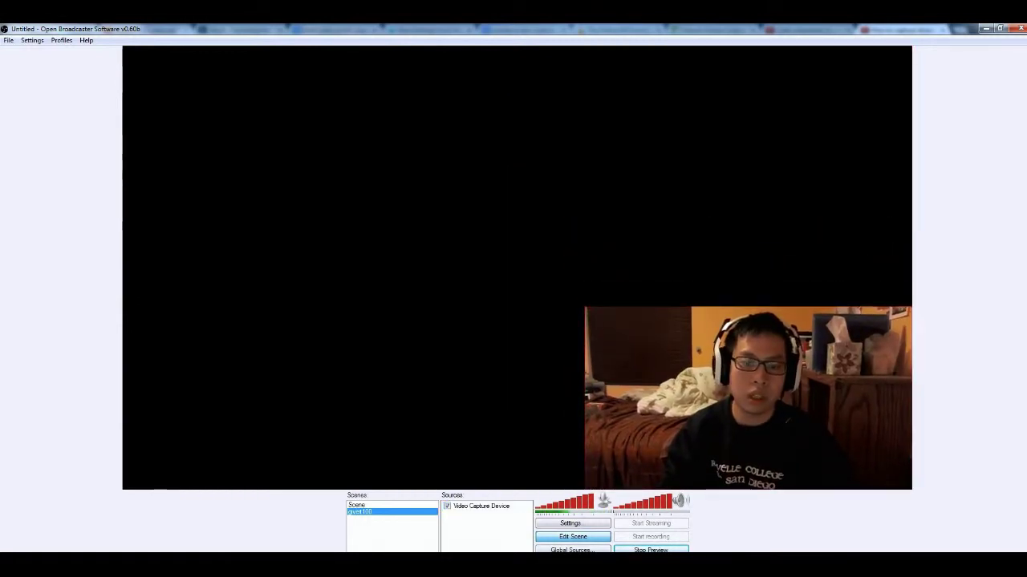
# Step: Add an image source using 1920x1080poke.jpg from the Pictures library and shrink it to about five sixths of the canvas width
pyautogui.rightClick(471, 518)
pyautogui.moveTo(502, 524)
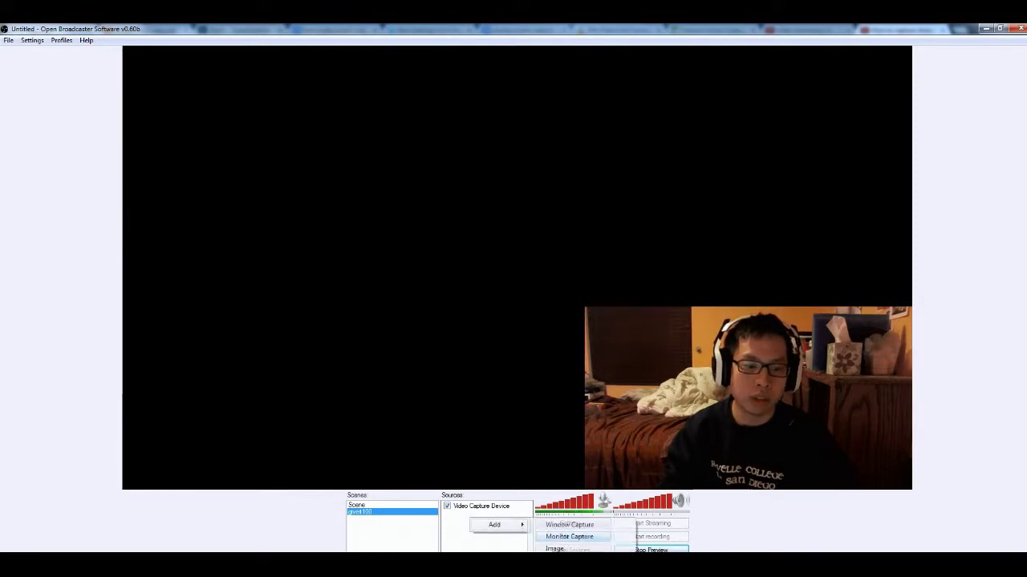
pyautogui.click(554, 549)
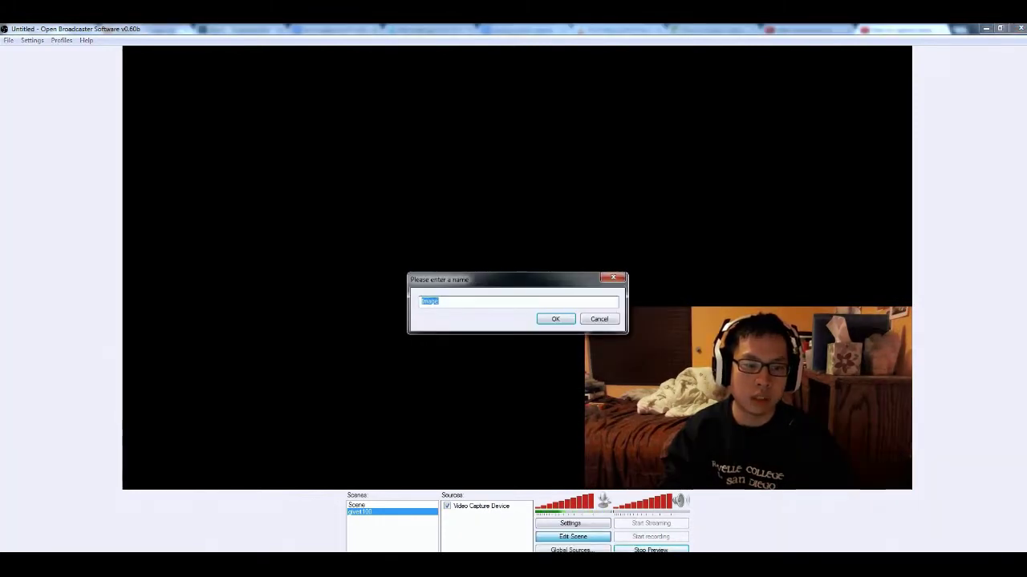
pyautogui.press('Return')
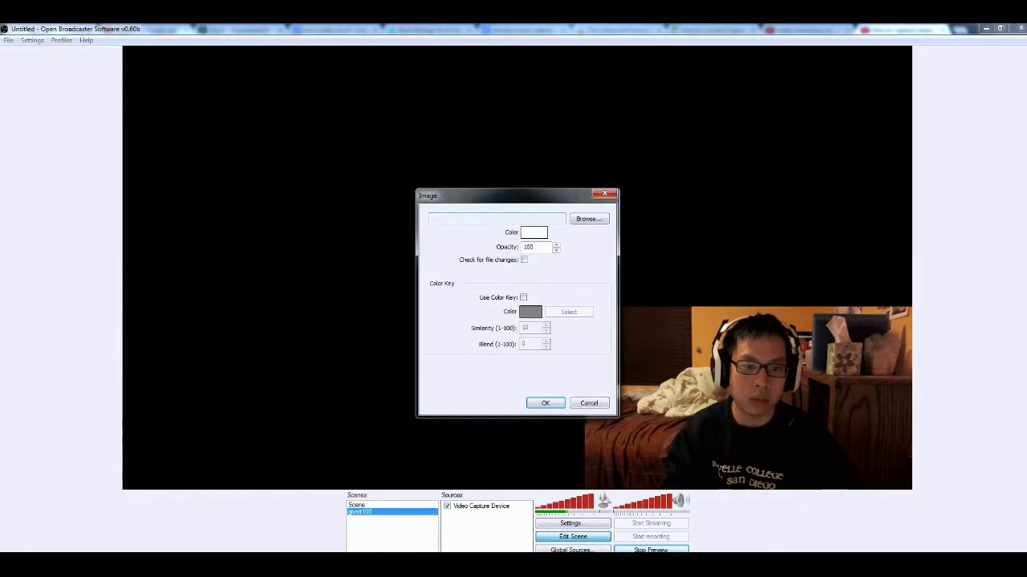
pyautogui.click(589, 219)
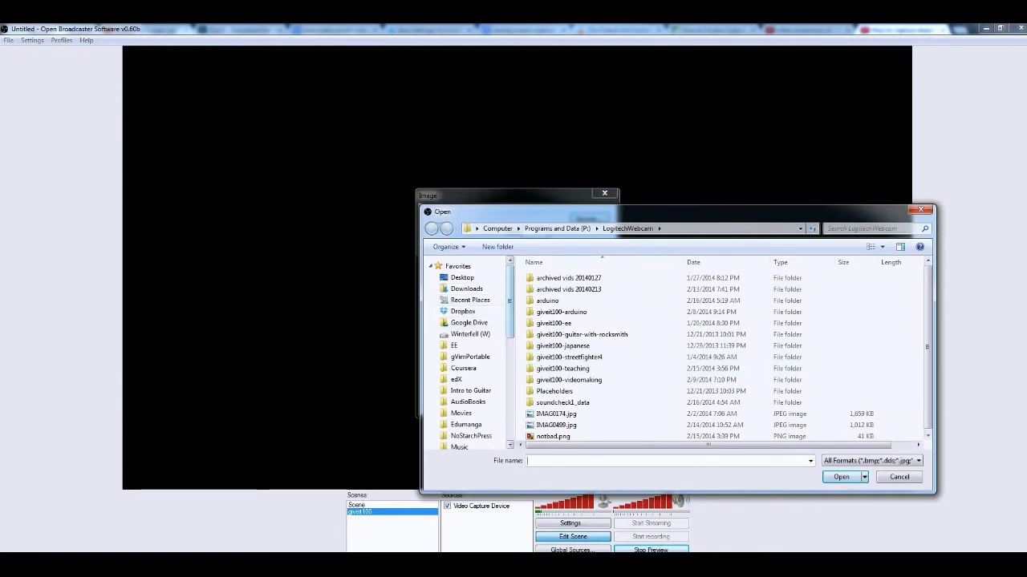
pyautogui.scroll(-6, 468, 336)
pyautogui.click(461, 375)
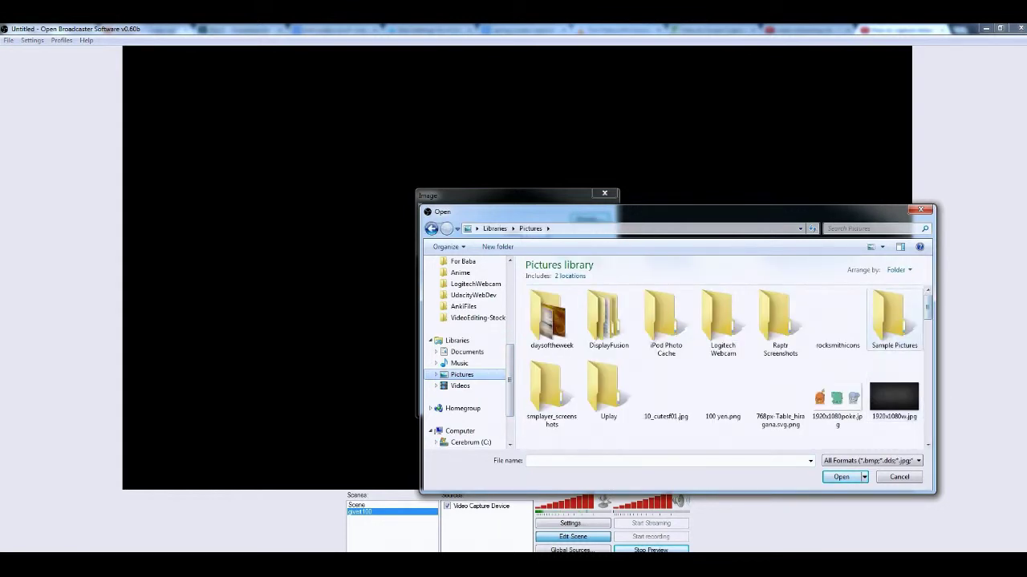
pyautogui.click(838, 397)
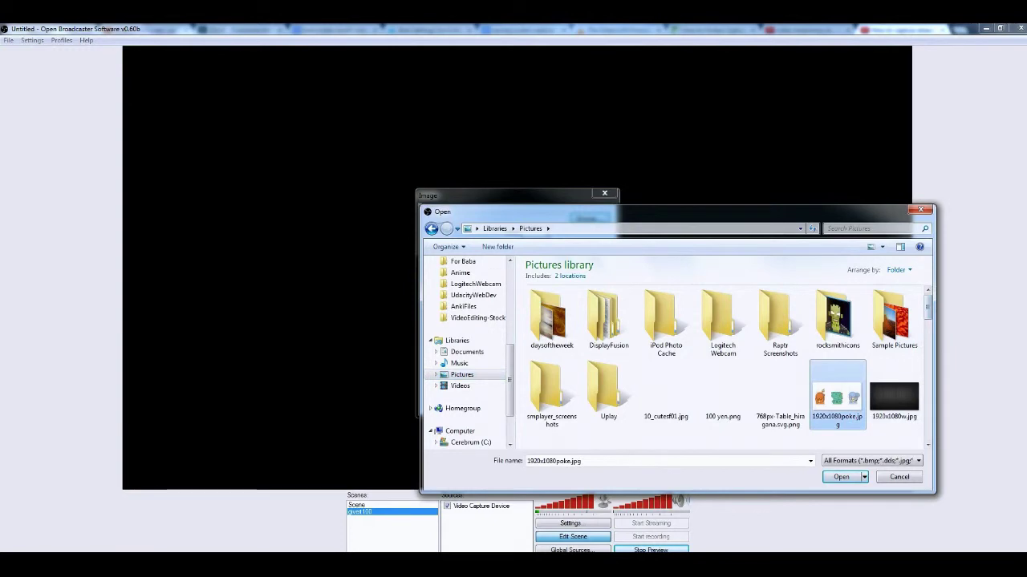
pyautogui.click(841, 477)
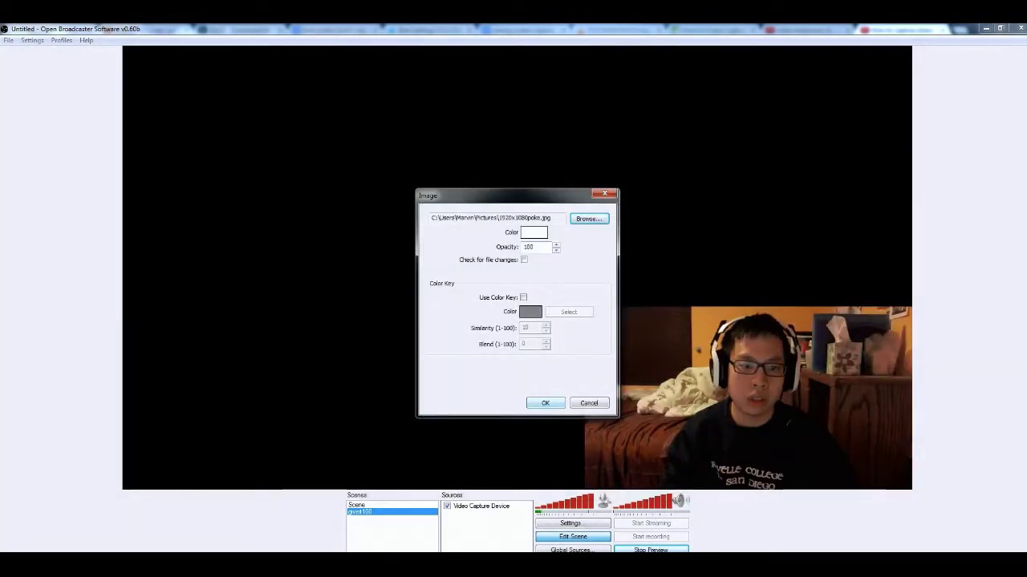
pyautogui.click(546, 403)
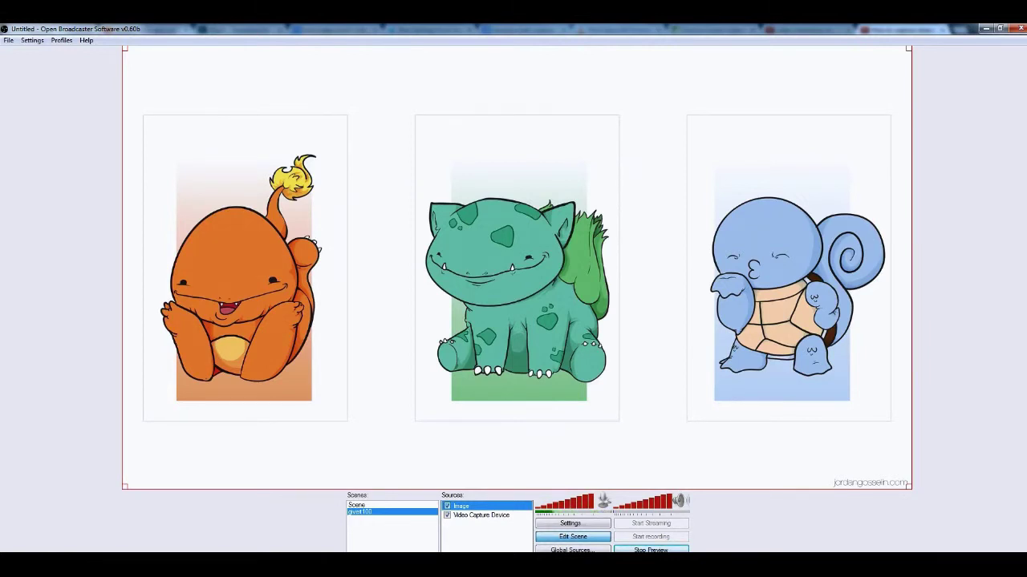
pyautogui.moveTo(908, 487); pyautogui.dragTo(780, 415)
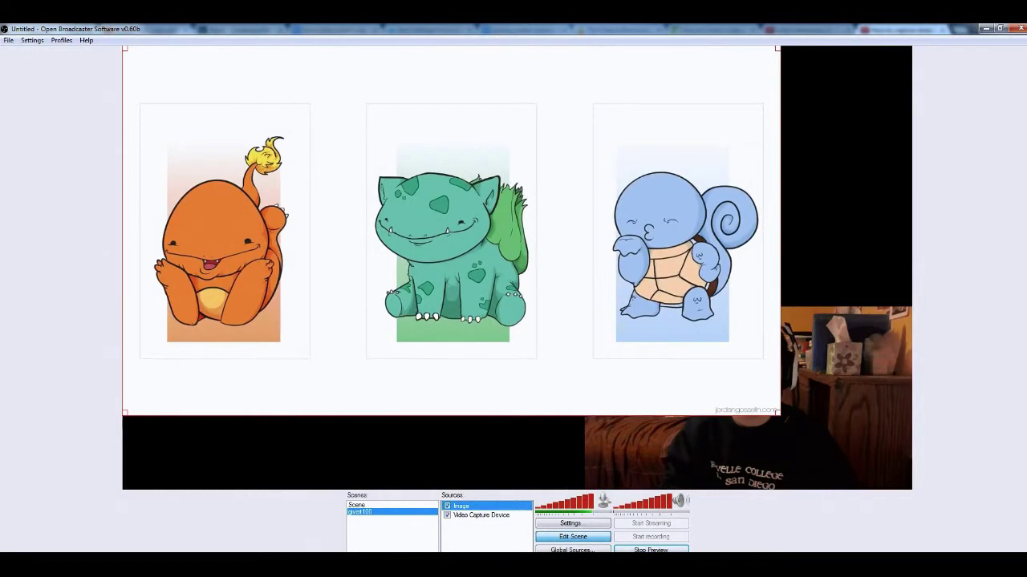
# Step: Move the image to the bottom of the source order, behind the webcam feed, and stop the preview
pyautogui.click(481, 516)
pyautogui.click(462, 506)
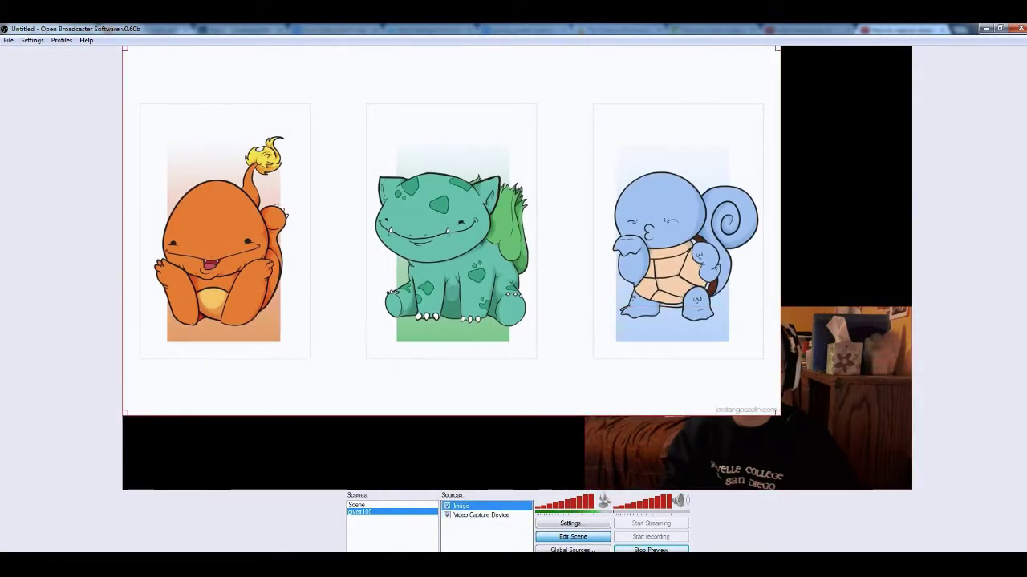
pyautogui.rightClick(705, 203)
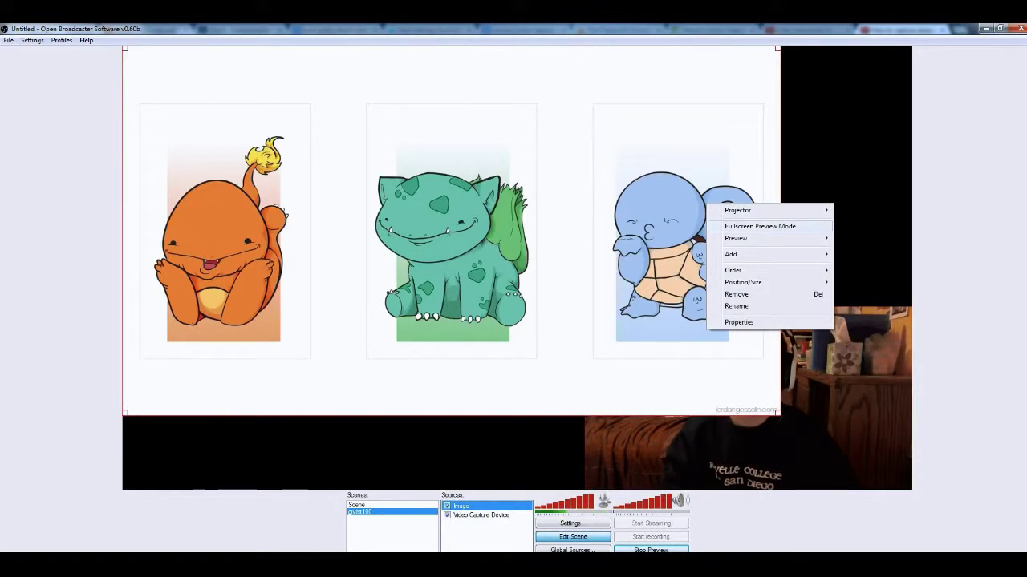
pyautogui.moveTo(746, 271)
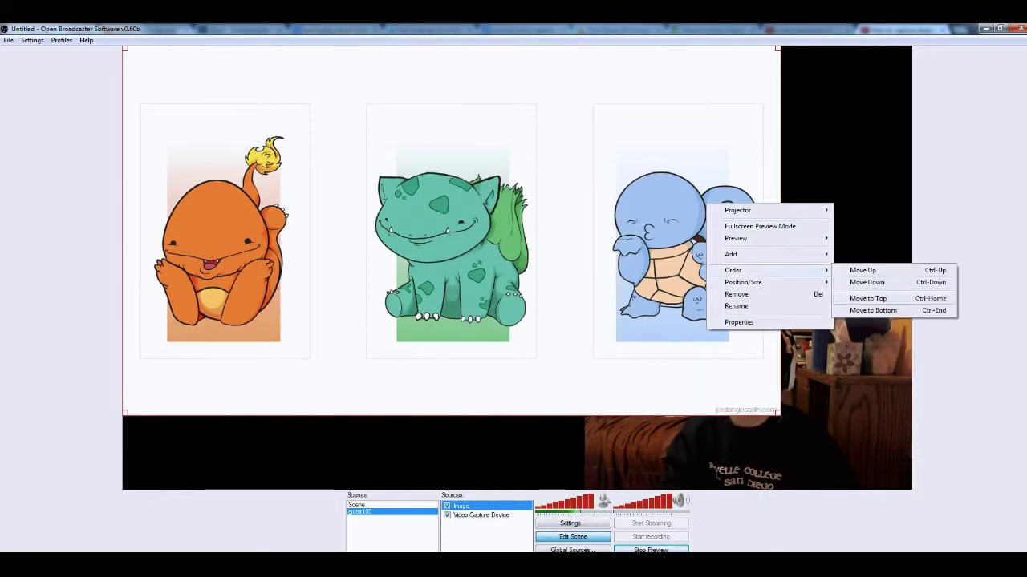
pyautogui.click(873, 311)
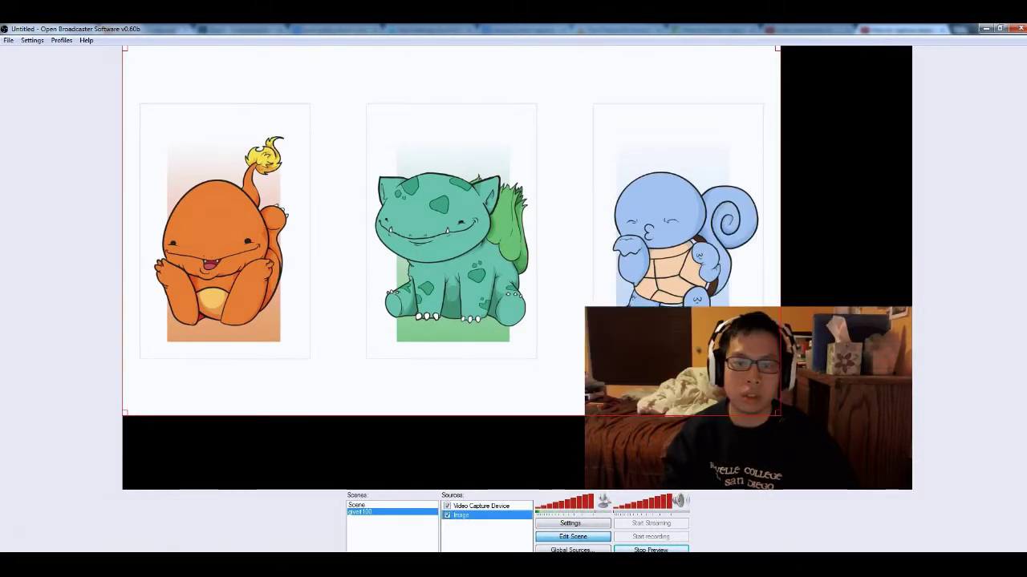
pyautogui.click(849, 232)
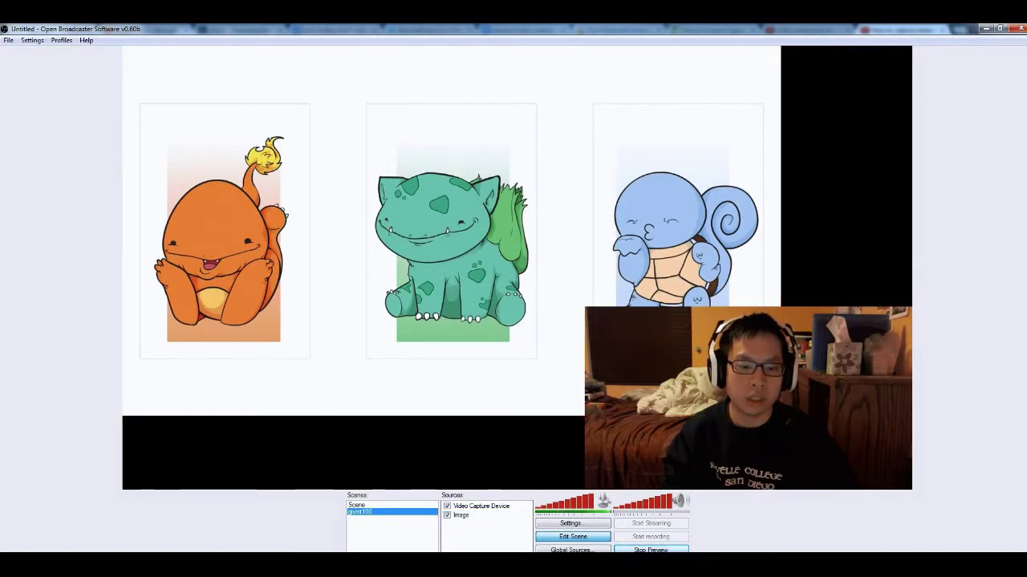
pyautogui.click(651, 550)
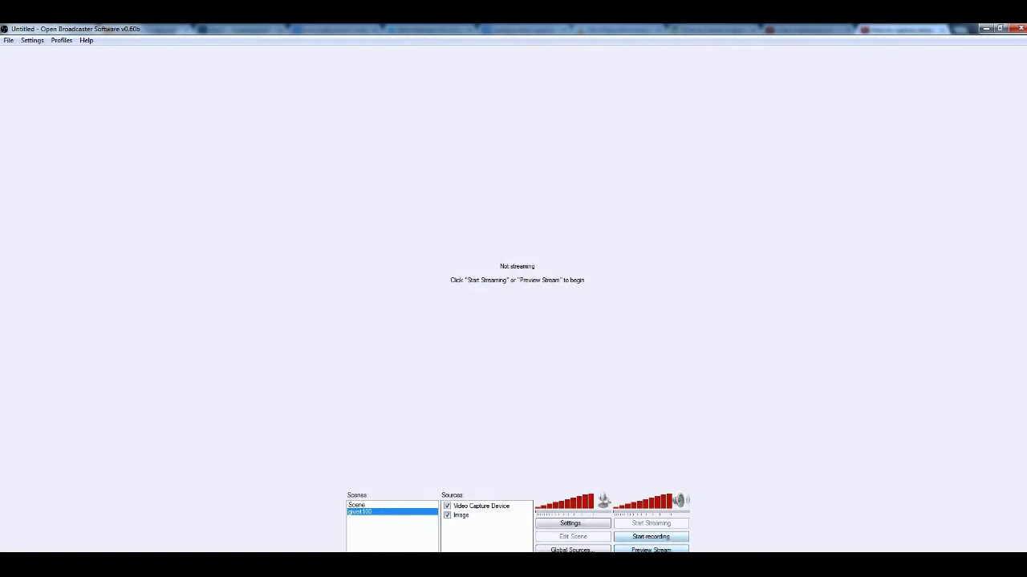
# Step: Start recording, and add a window capture source of the Audacity window to the giveit100 scene, keeping the default source name
pyautogui.click(651, 537)
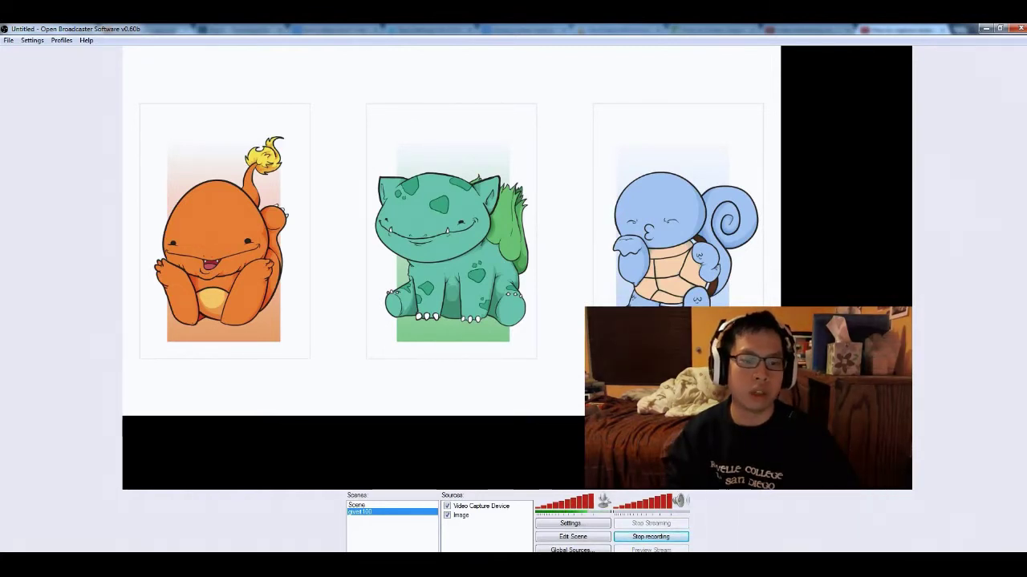
pyautogui.rightClick(545, 353)
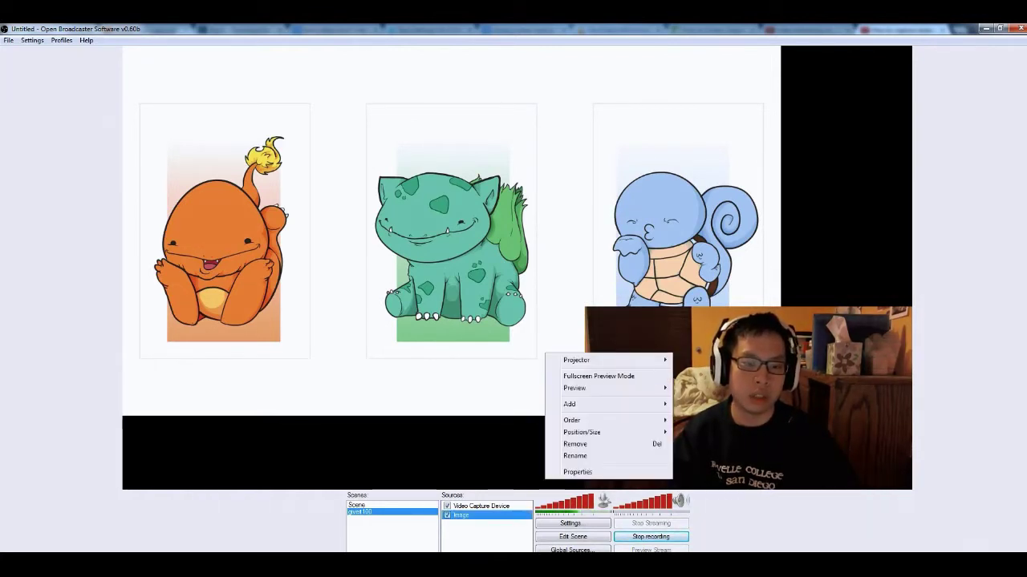
pyautogui.moveTo(585, 405)
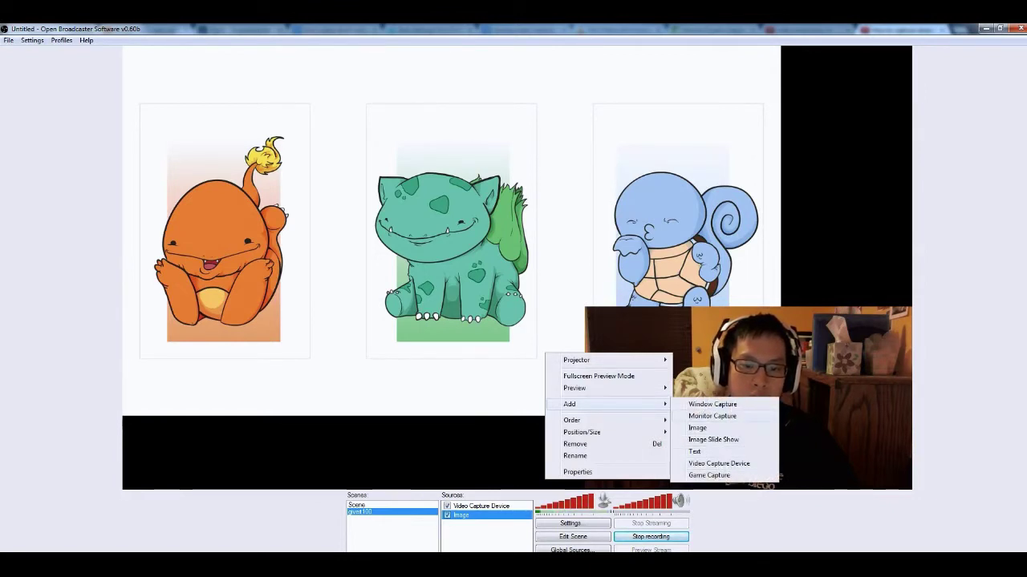
pyautogui.click(712, 404)
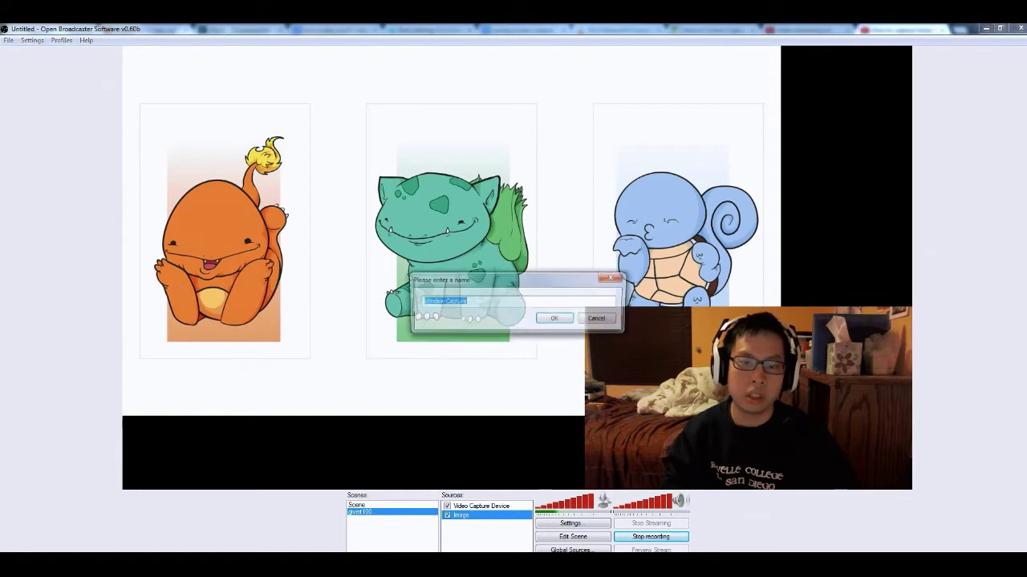
pyautogui.click(555, 319)
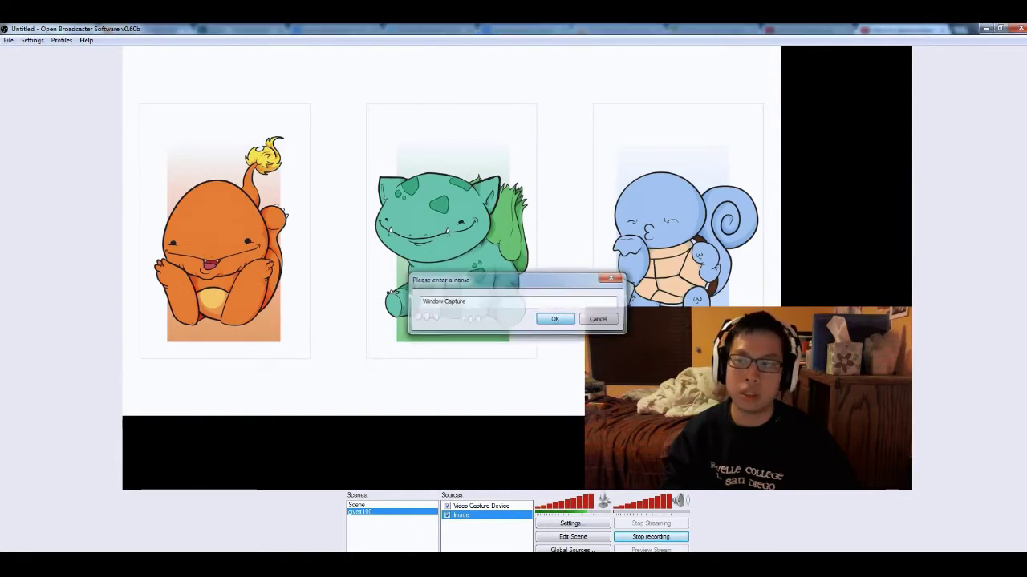
pyautogui.press('Return')
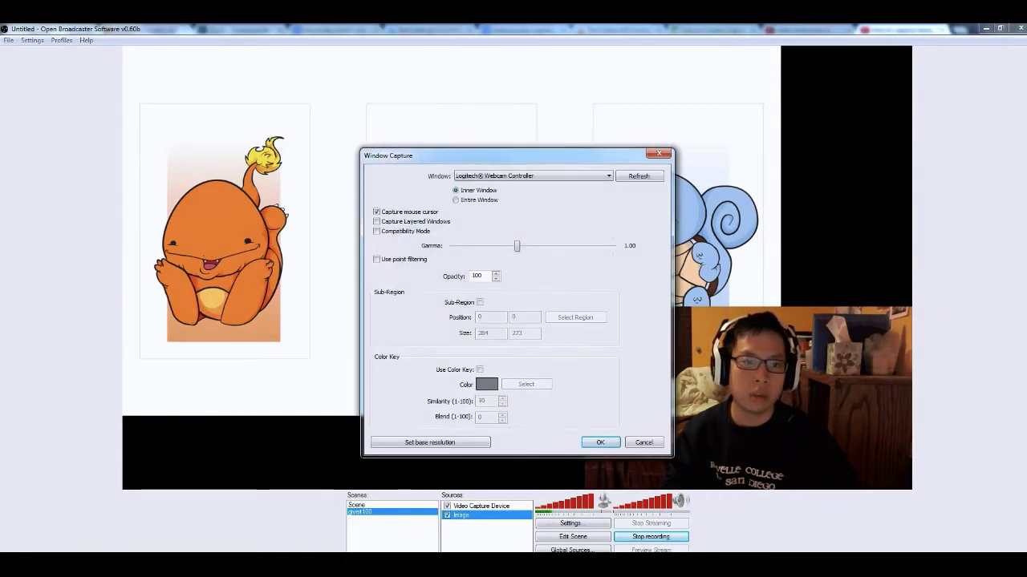
pyautogui.click(534, 176)
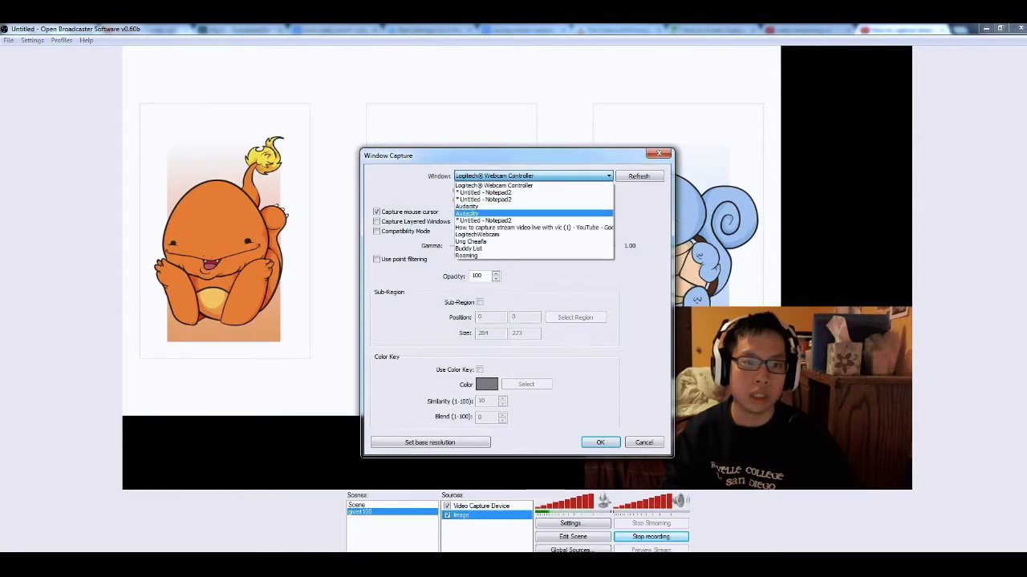
pyautogui.click(534, 213)
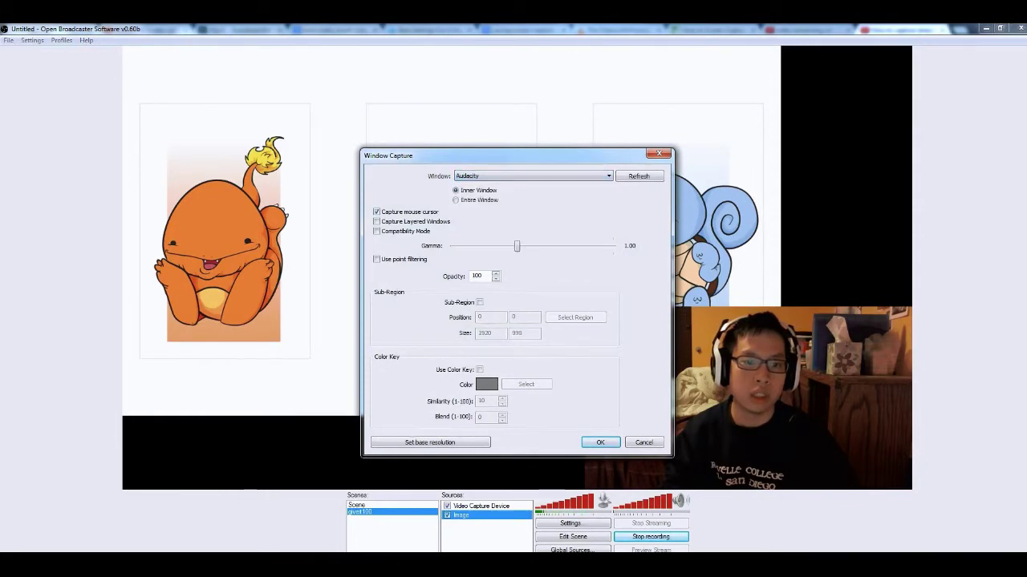
pyautogui.click(600, 442)
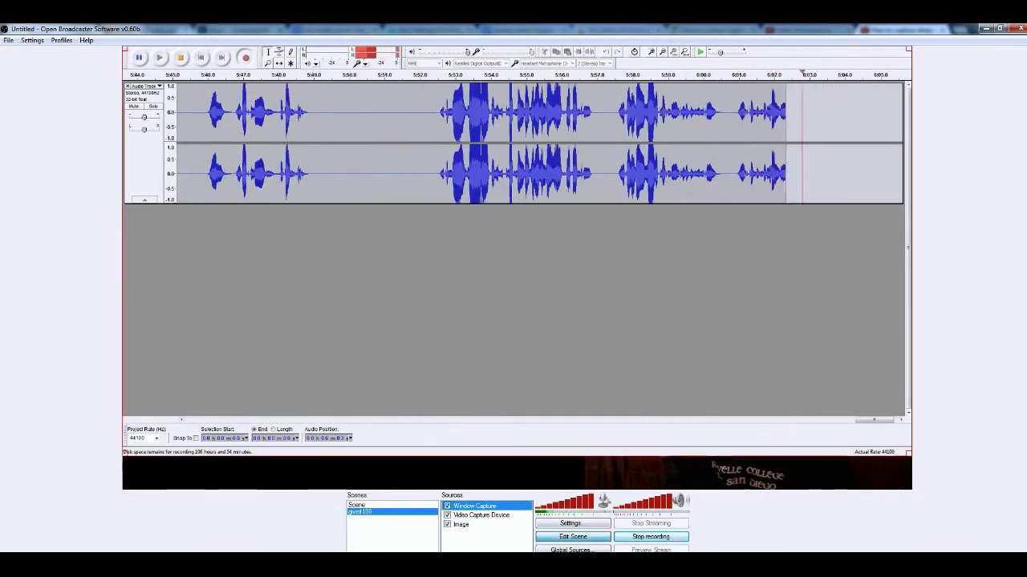
# Step: Shrink the Audacity window capture to about half the canvas width and place it in the lower-left corner of the canvas
pyautogui.moveTo(909, 454); pyautogui.dragTo(648, 318)
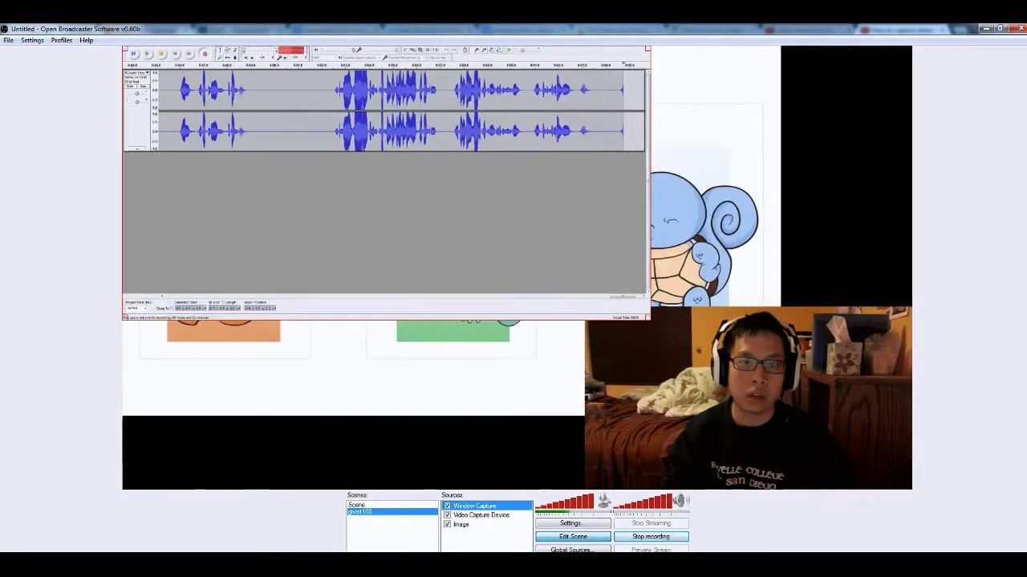
pyautogui.moveTo(497, 232); pyautogui.dragTo(497, 319)
pyautogui.moveTo(385, 266); pyautogui.dragTo(385, 349)
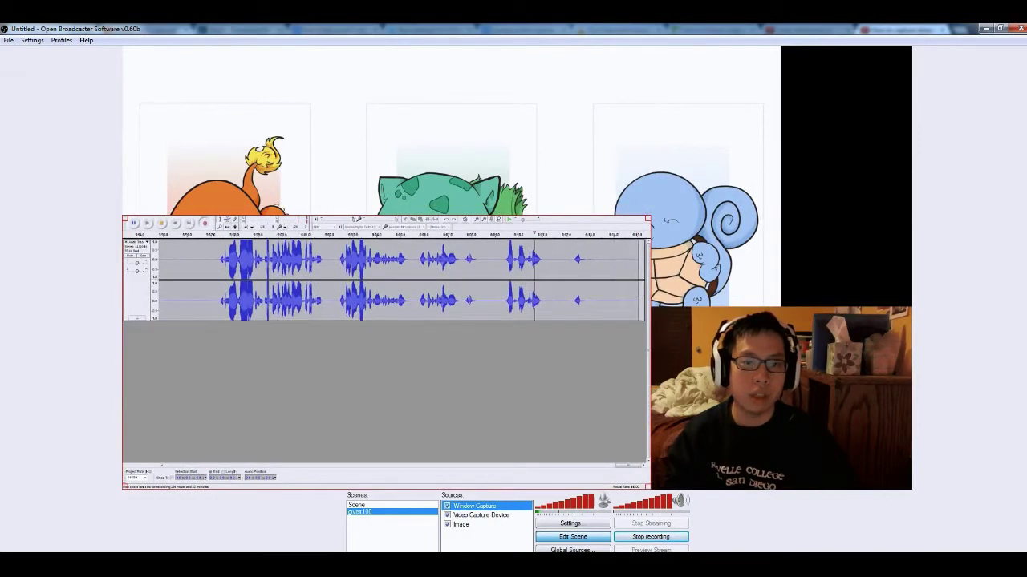
pyautogui.moveTo(651, 216); pyautogui.dragTo(543, 272)
# Step: Shrink the background image to about two thirds of the canvas width and place it in the upper-right corner of the canvas
pyautogui.click(461, 525)
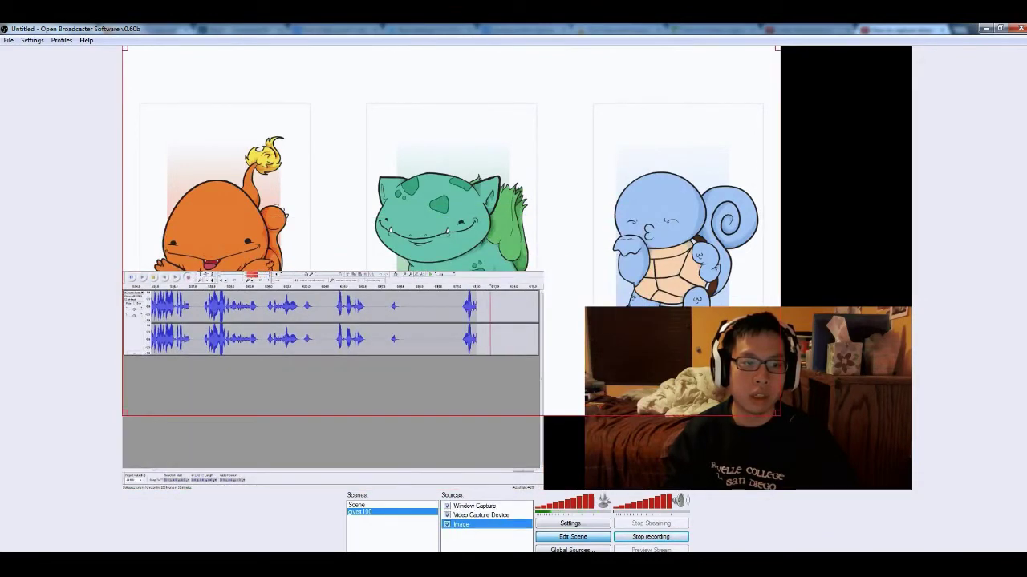
pyautogui.moveTo(778, 414); pyautogui.dragTo(627, 330)
pyautogui.moveTo(513, 201); pyautogui.dragTo(797, 200)
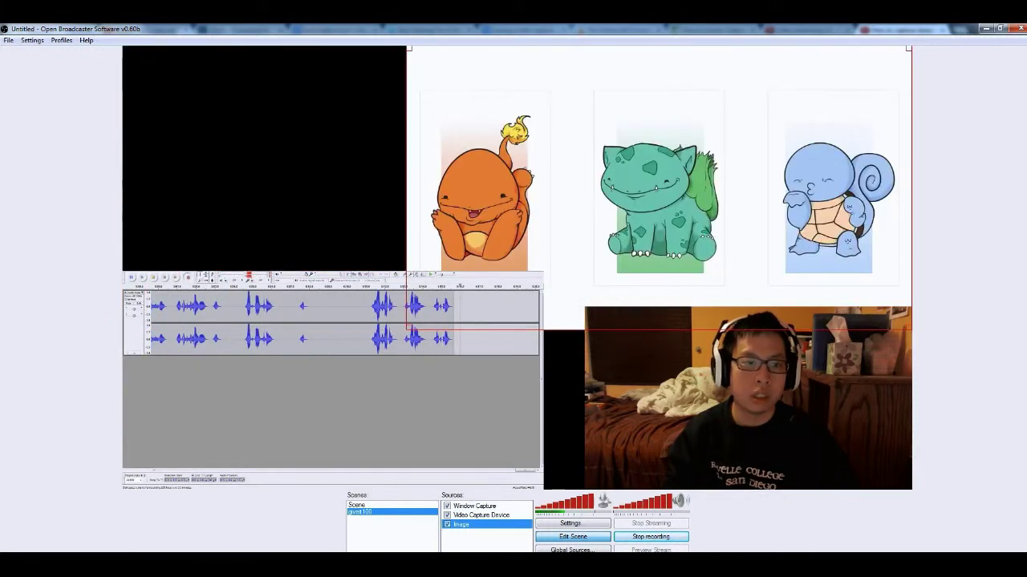
pyautogui.click(264, 159)
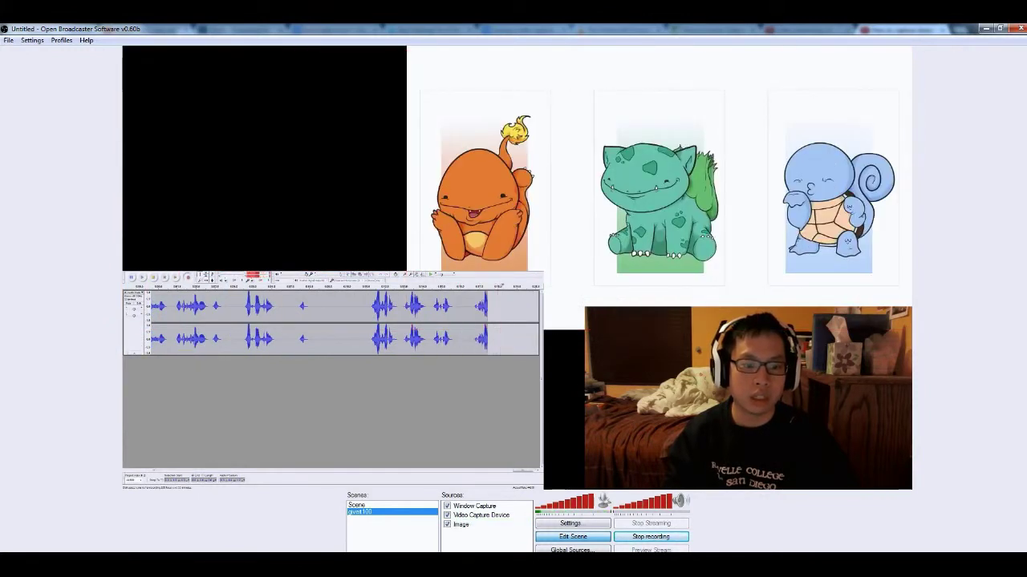
# Step: Add a text source reading Giveit100, keeping its default name and font settings
pyautogui.rightClick(480, 537)
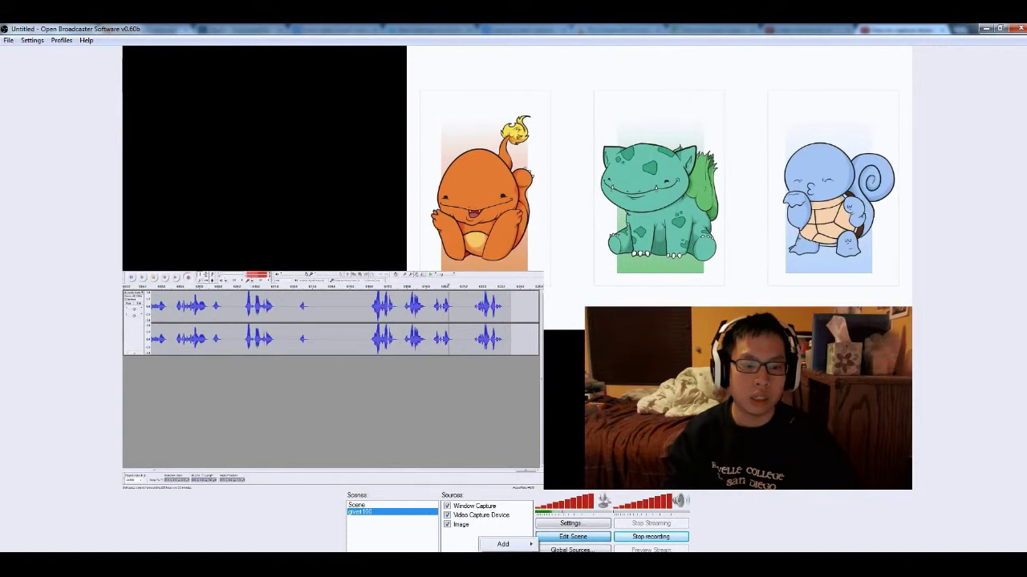
pyautogui.moveTo(503, 545)
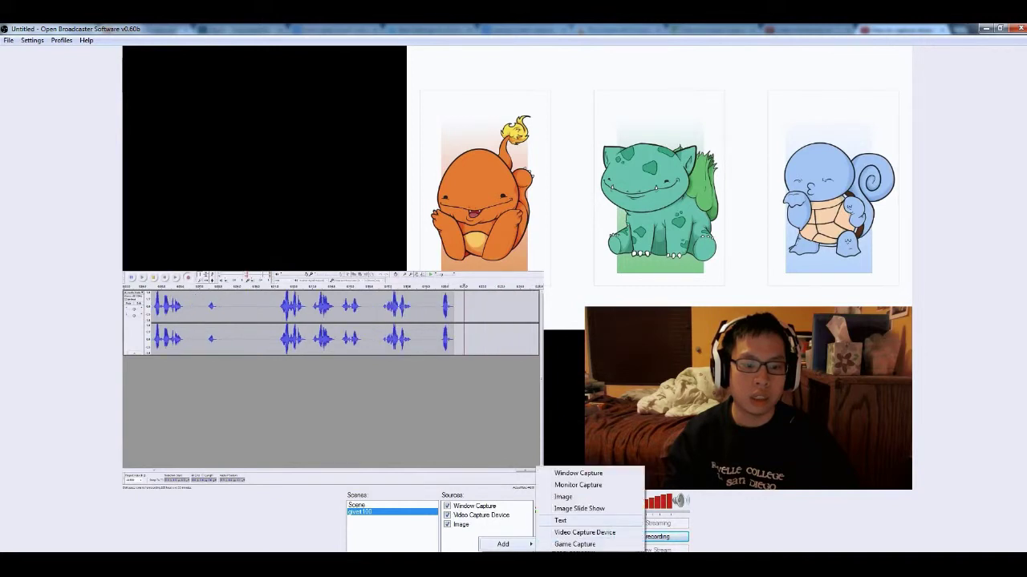
pyautogui.click(561, 521)
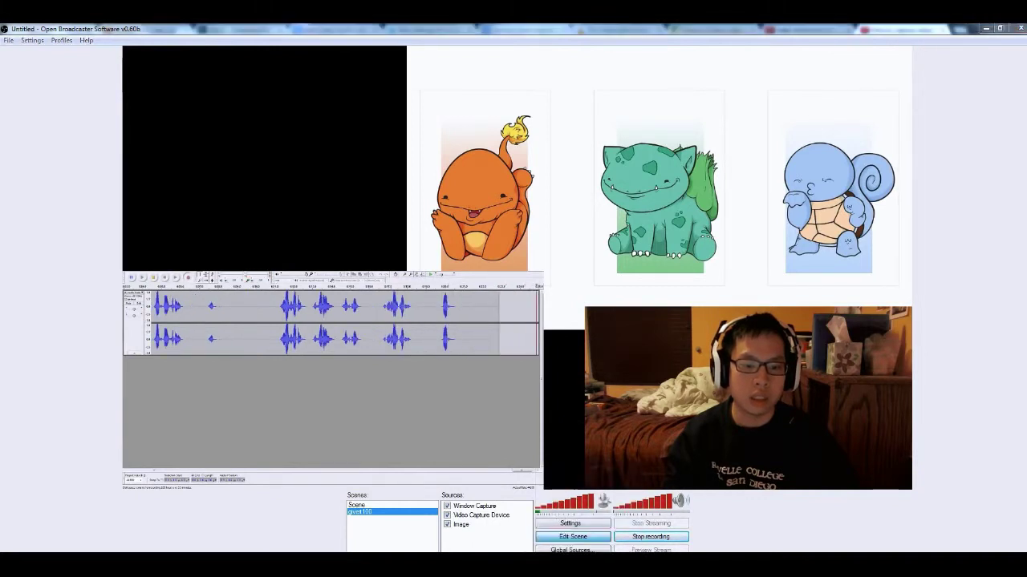
pyautogui.click(555, 319)
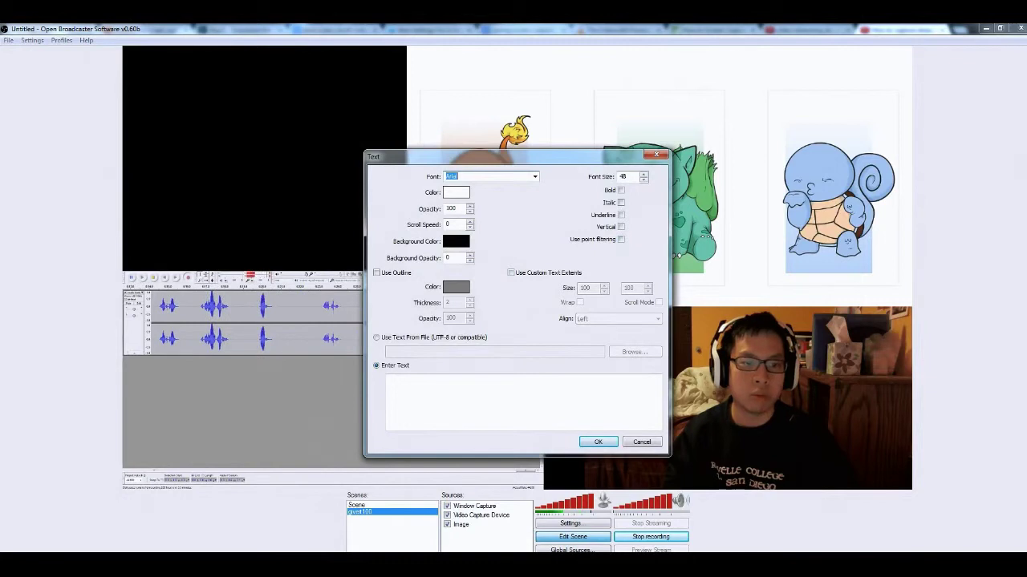
pyautogui.click(390, 379)
pyautogui.write('Giiveit100')
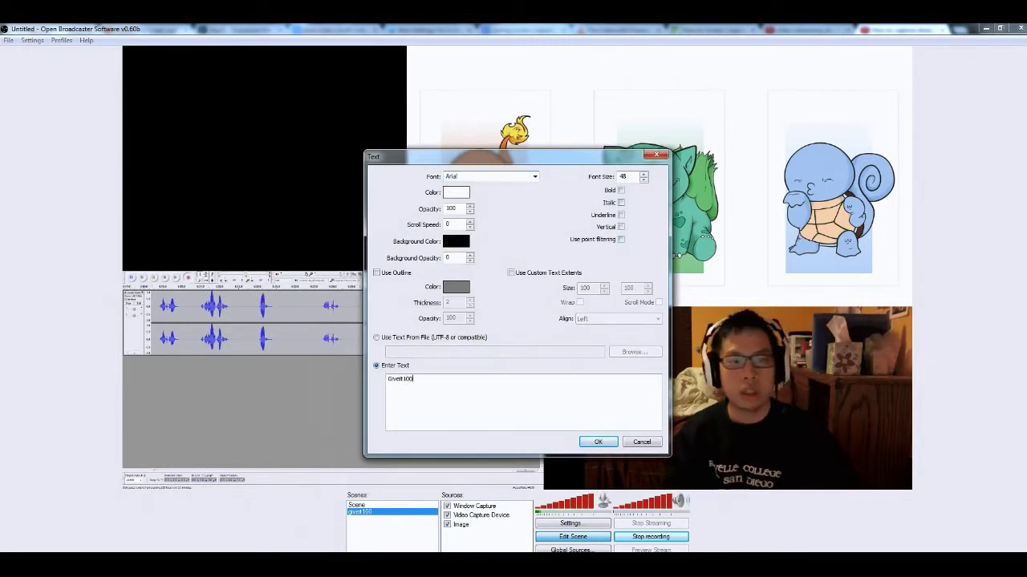
pyautogui.click(598, 442)
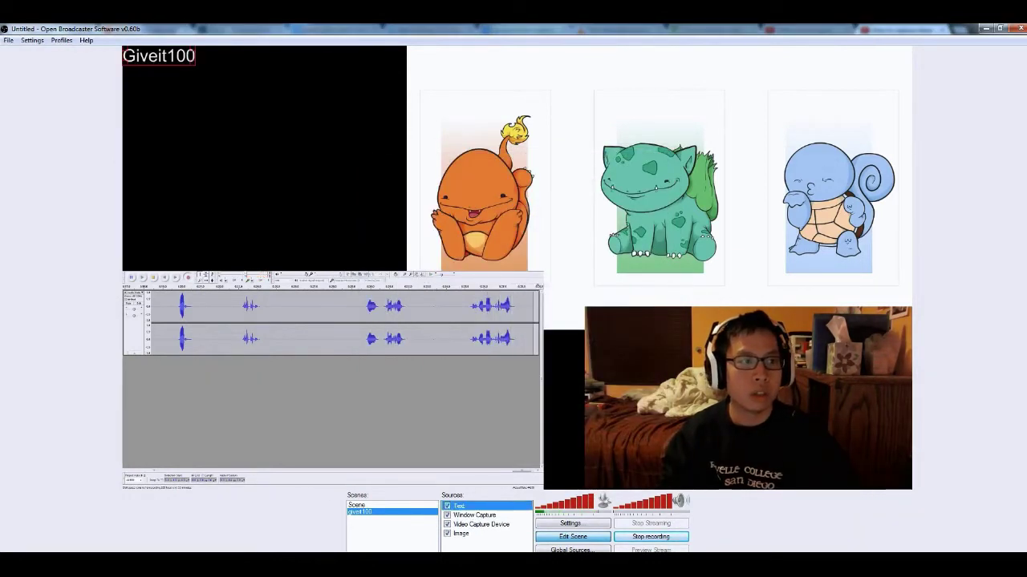
# Step: Enlarge the Giveit100 text to about 30 percent of the canvas width and centre it in the black area above the Audacity capture
pyautogui.moveTo(159, 56); pyautogui.dragTo(518, 234)
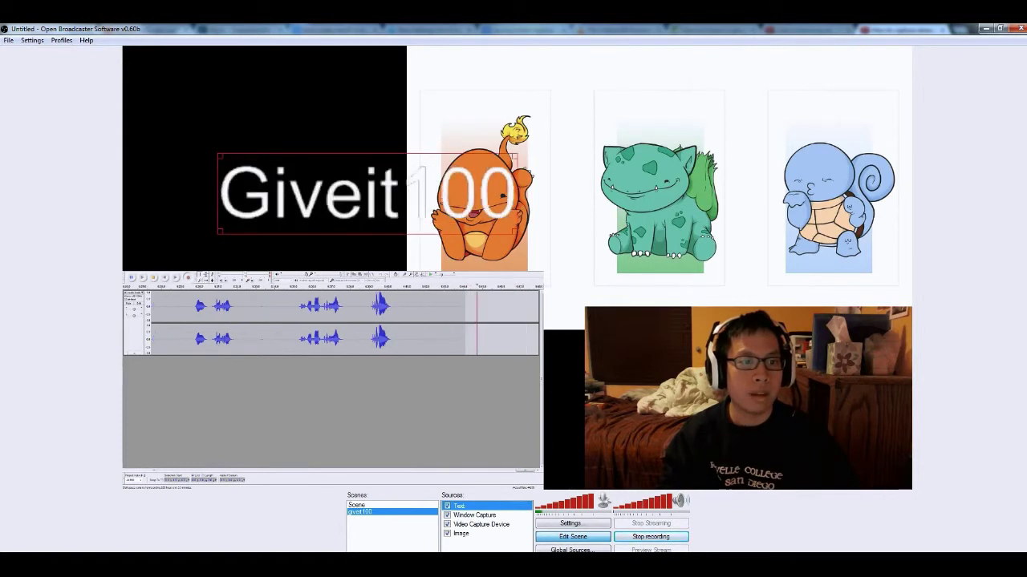
pyautogui.moveTo(368, 194); pyautogui.dragTo(294, 164)
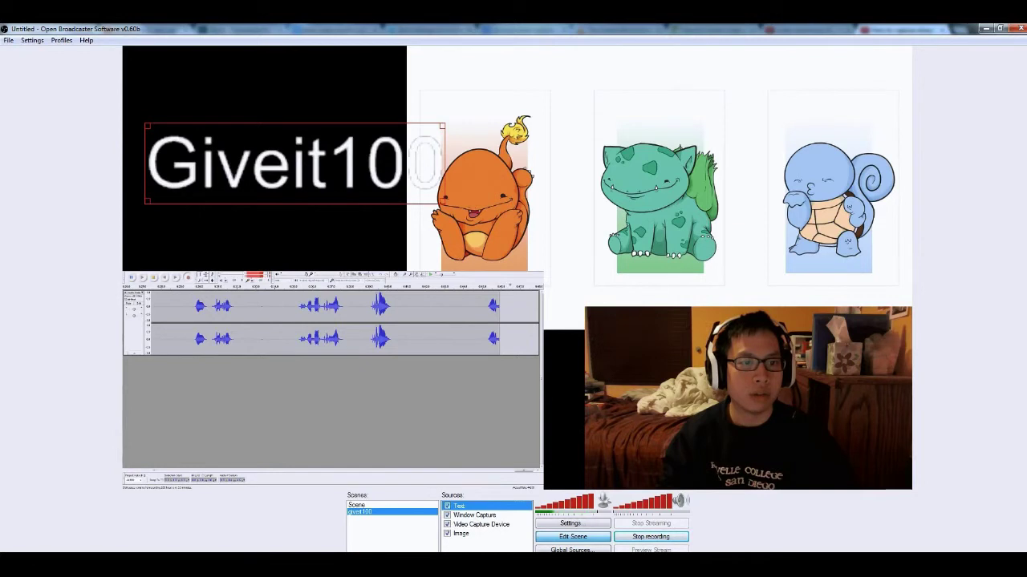
pyautogui.moveTo(442, 201); pyautogui.dragTo(384, 186)
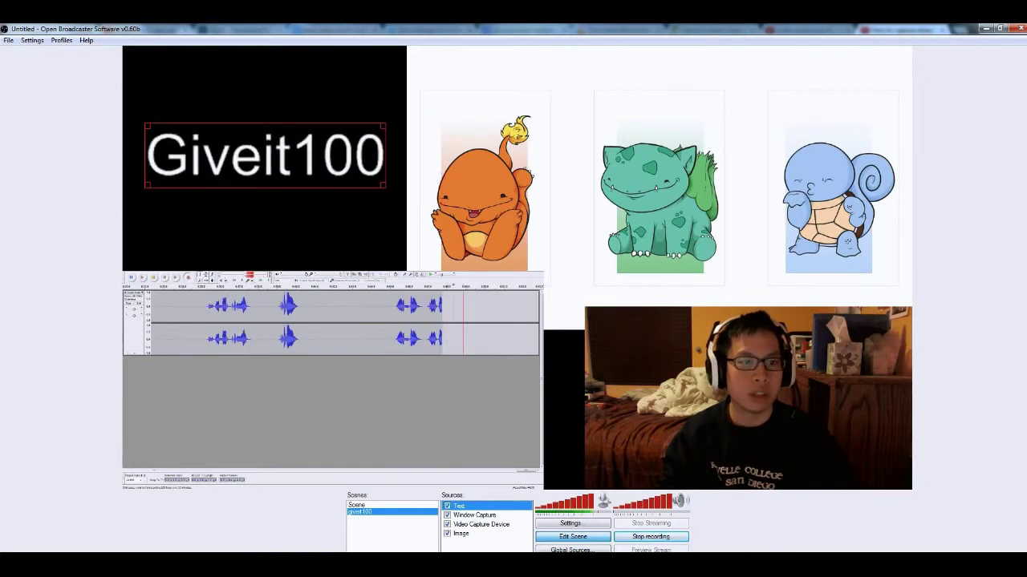
pyautogui.moveTo(329, 167); pyautogui.dragTo(332, 174)
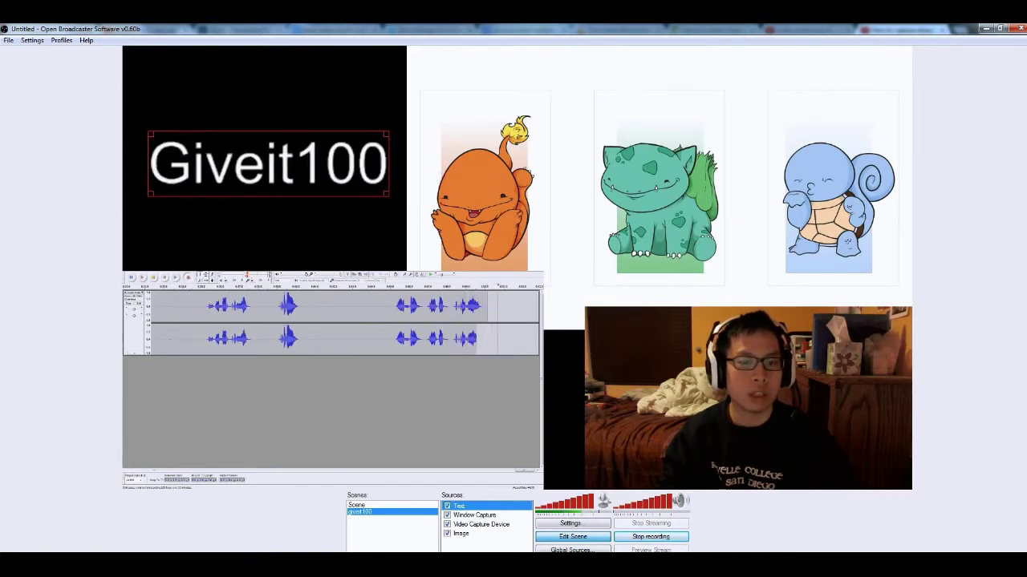
pyautogui.click(578, 184)
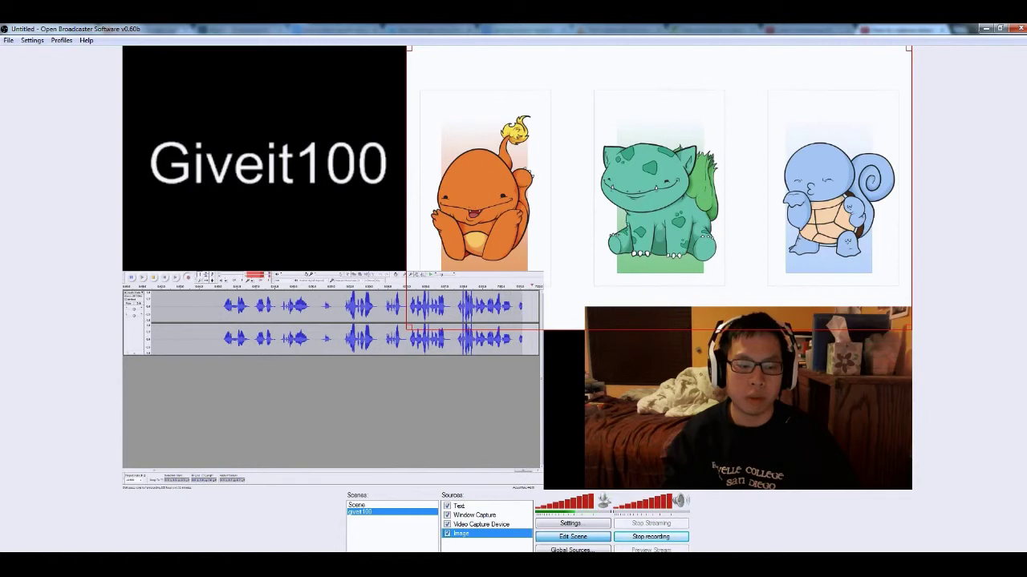
# Step: Add a video capture device source with its default name to the empty scene named Scene, and switch back to the giveit100 scene
pyautogui.click(357, 506)
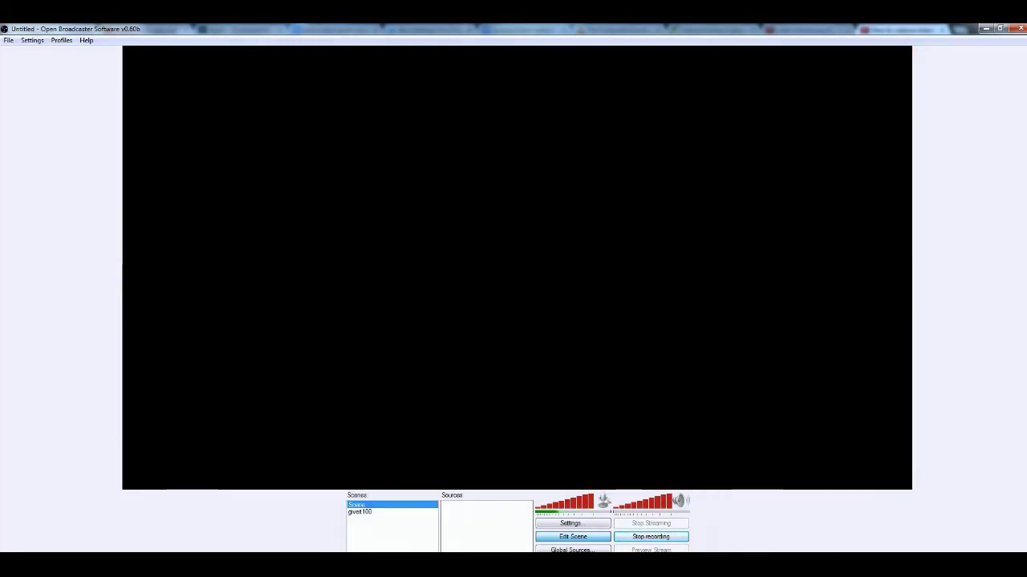
pyautogui.rightClick(488, 348)
pyautogui.click(504, 302)
pyautogui.rightClick(504, 302)
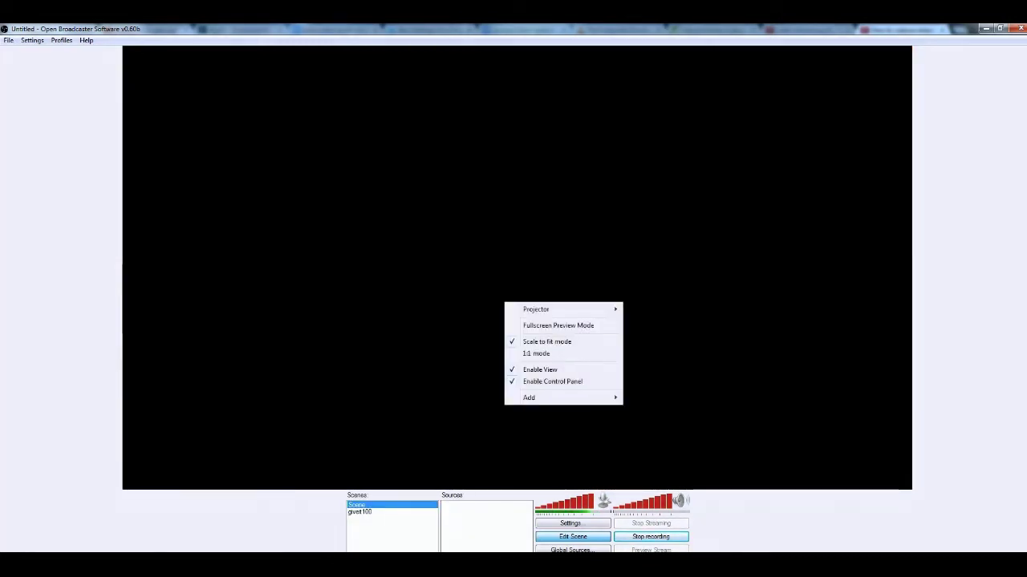
pyautogui.press('Escape')
pyautogui.rightClick(503, 387)
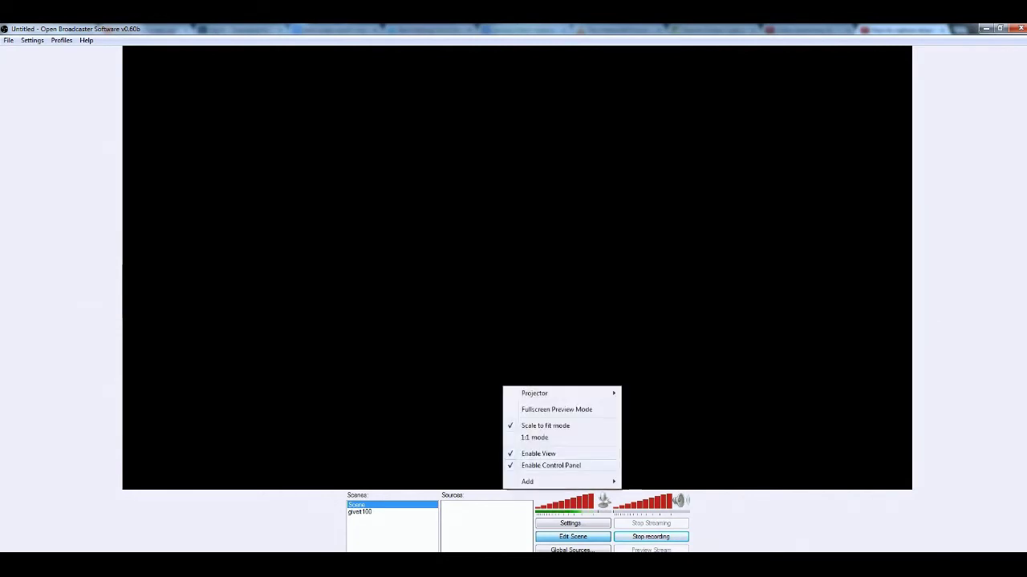
pyautogui.moveTo(529, 482)
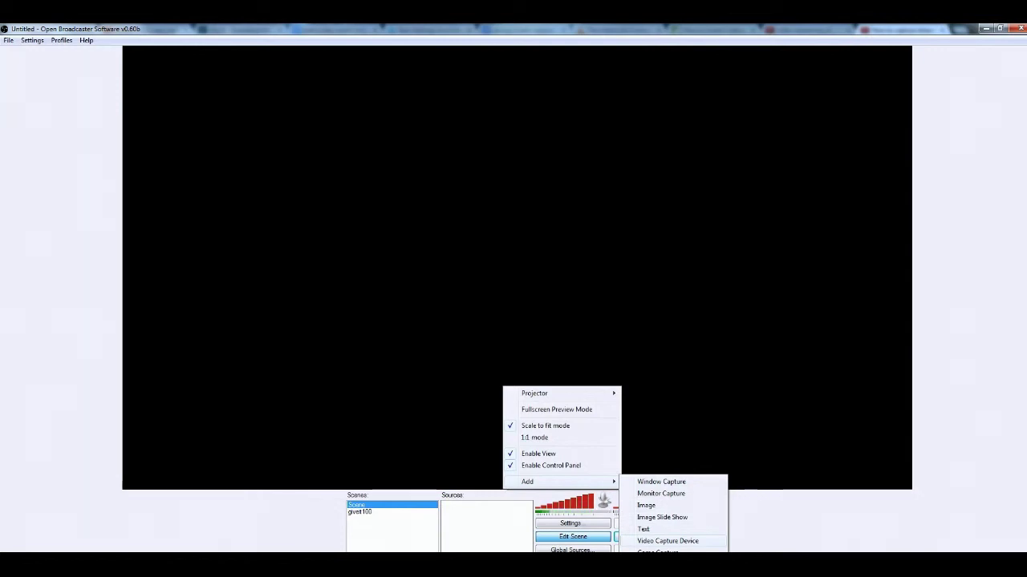
pyautogui.click(667, 541)
pyautogui.click(554, 319)
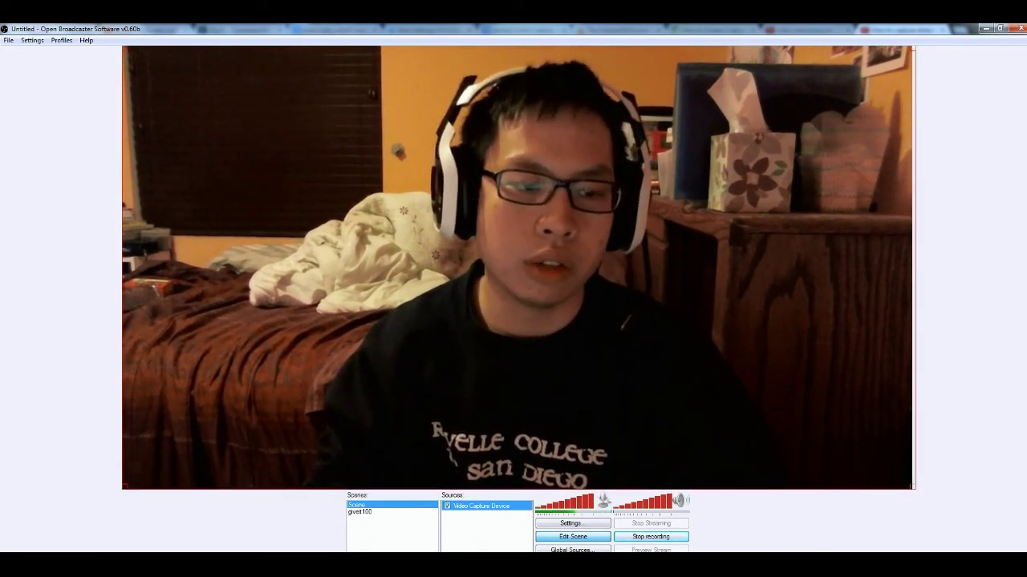
pyautogui.click(360, 511)
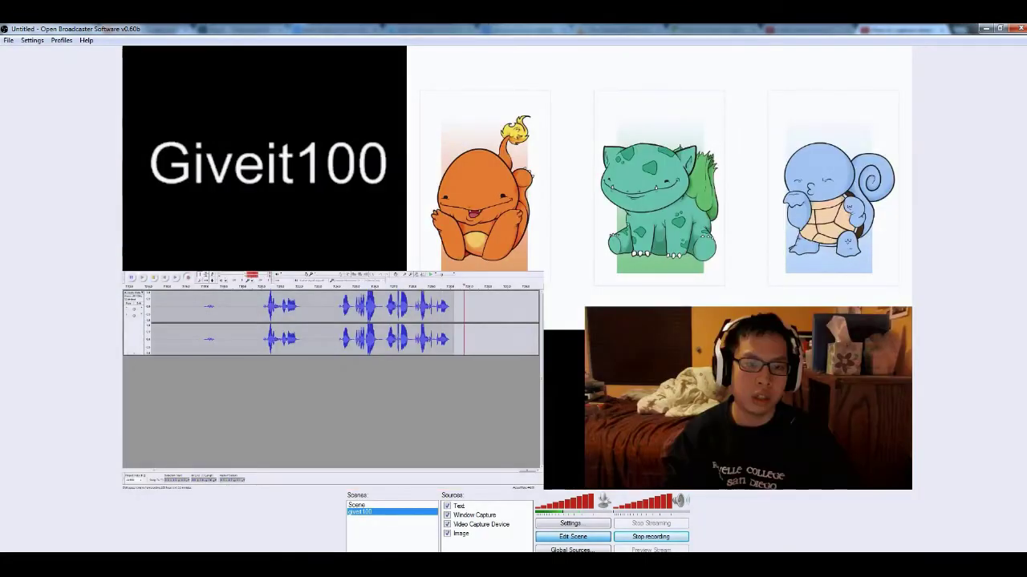